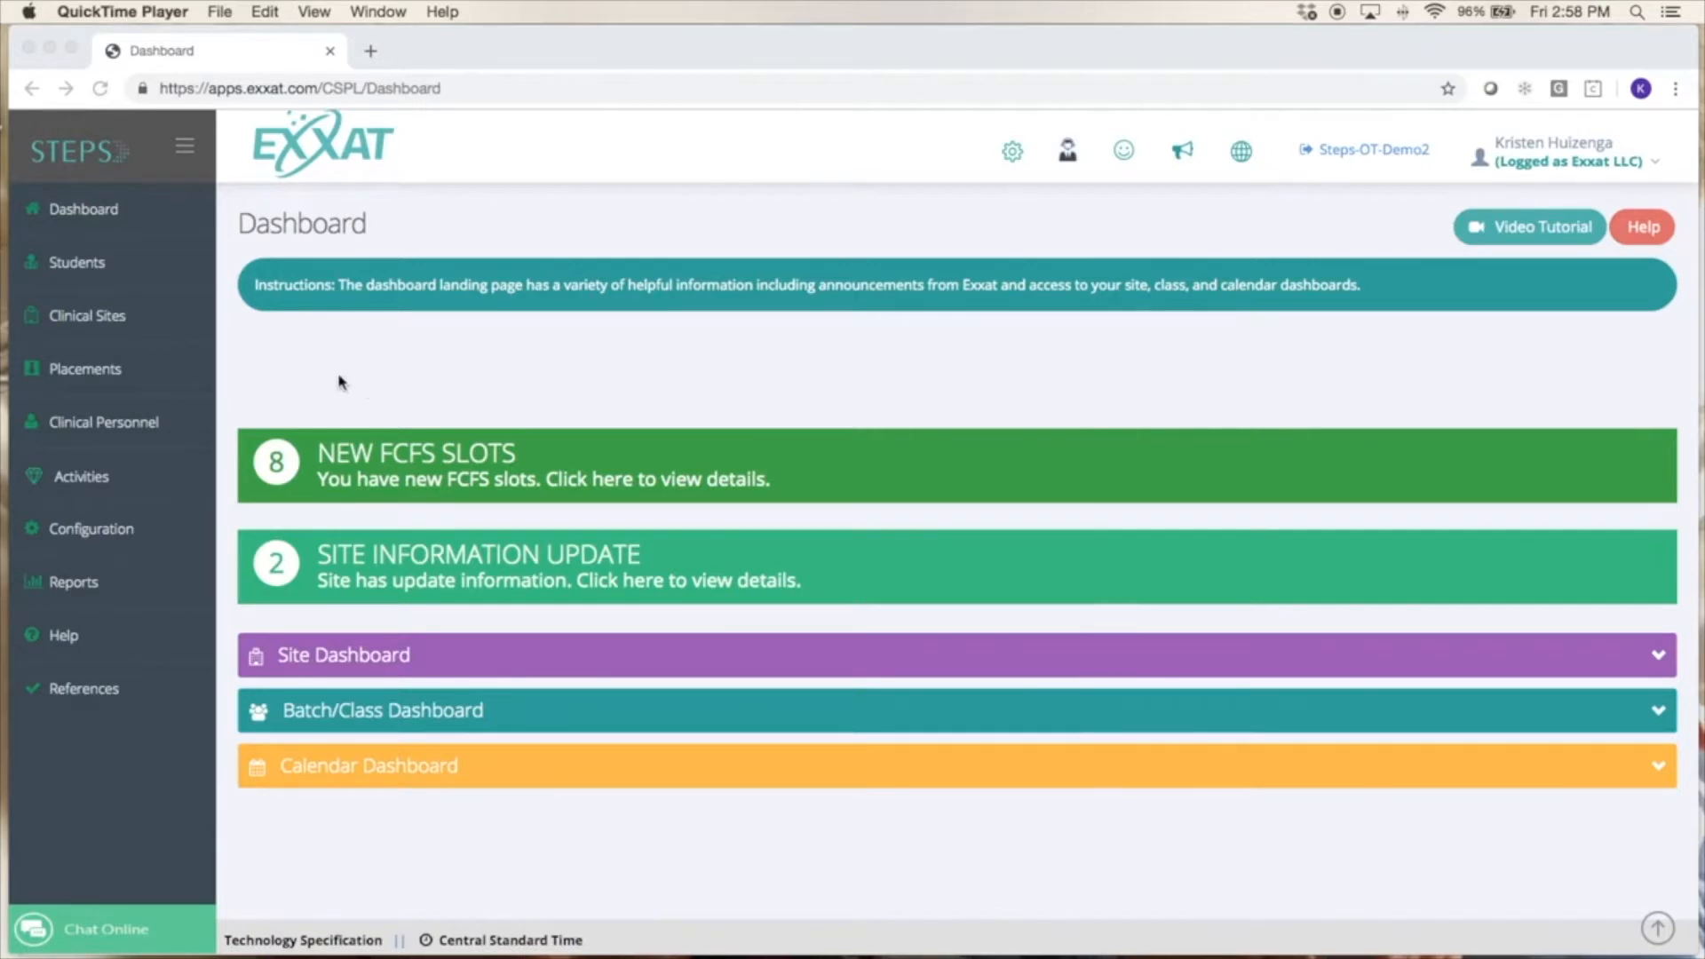
# List the placements by session and remove the Favorite Only filter to include all active sessions.
pyautogui.moveTo(102, 364)
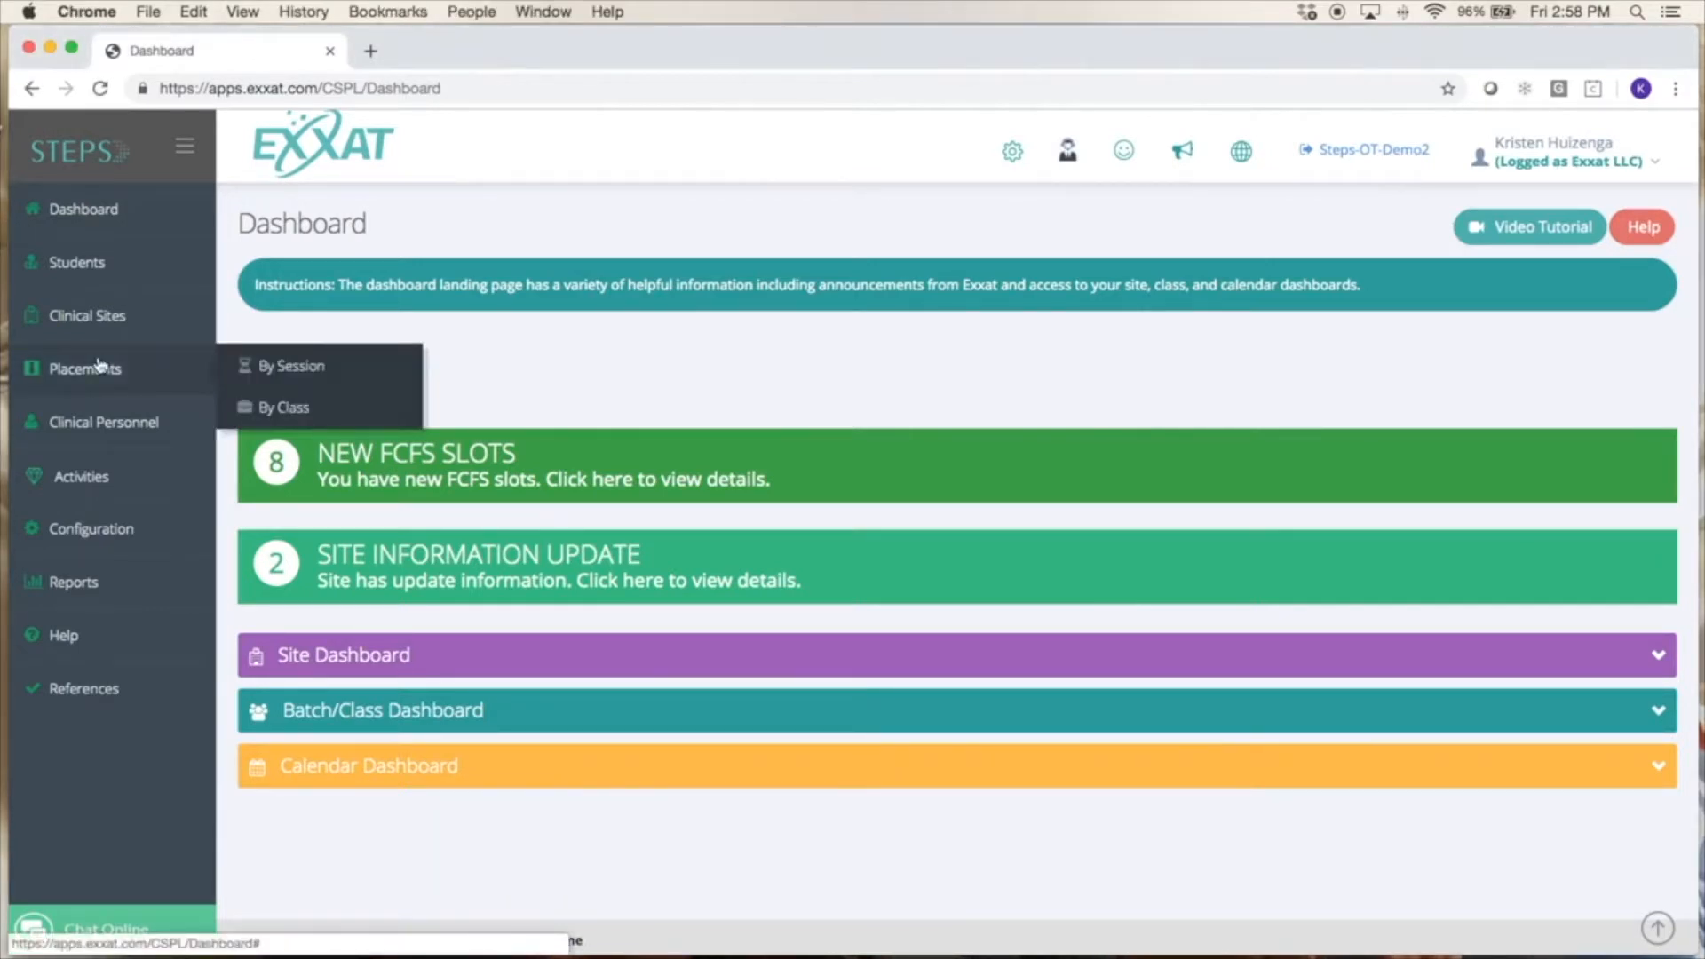
pyautogui.click(263, 376)
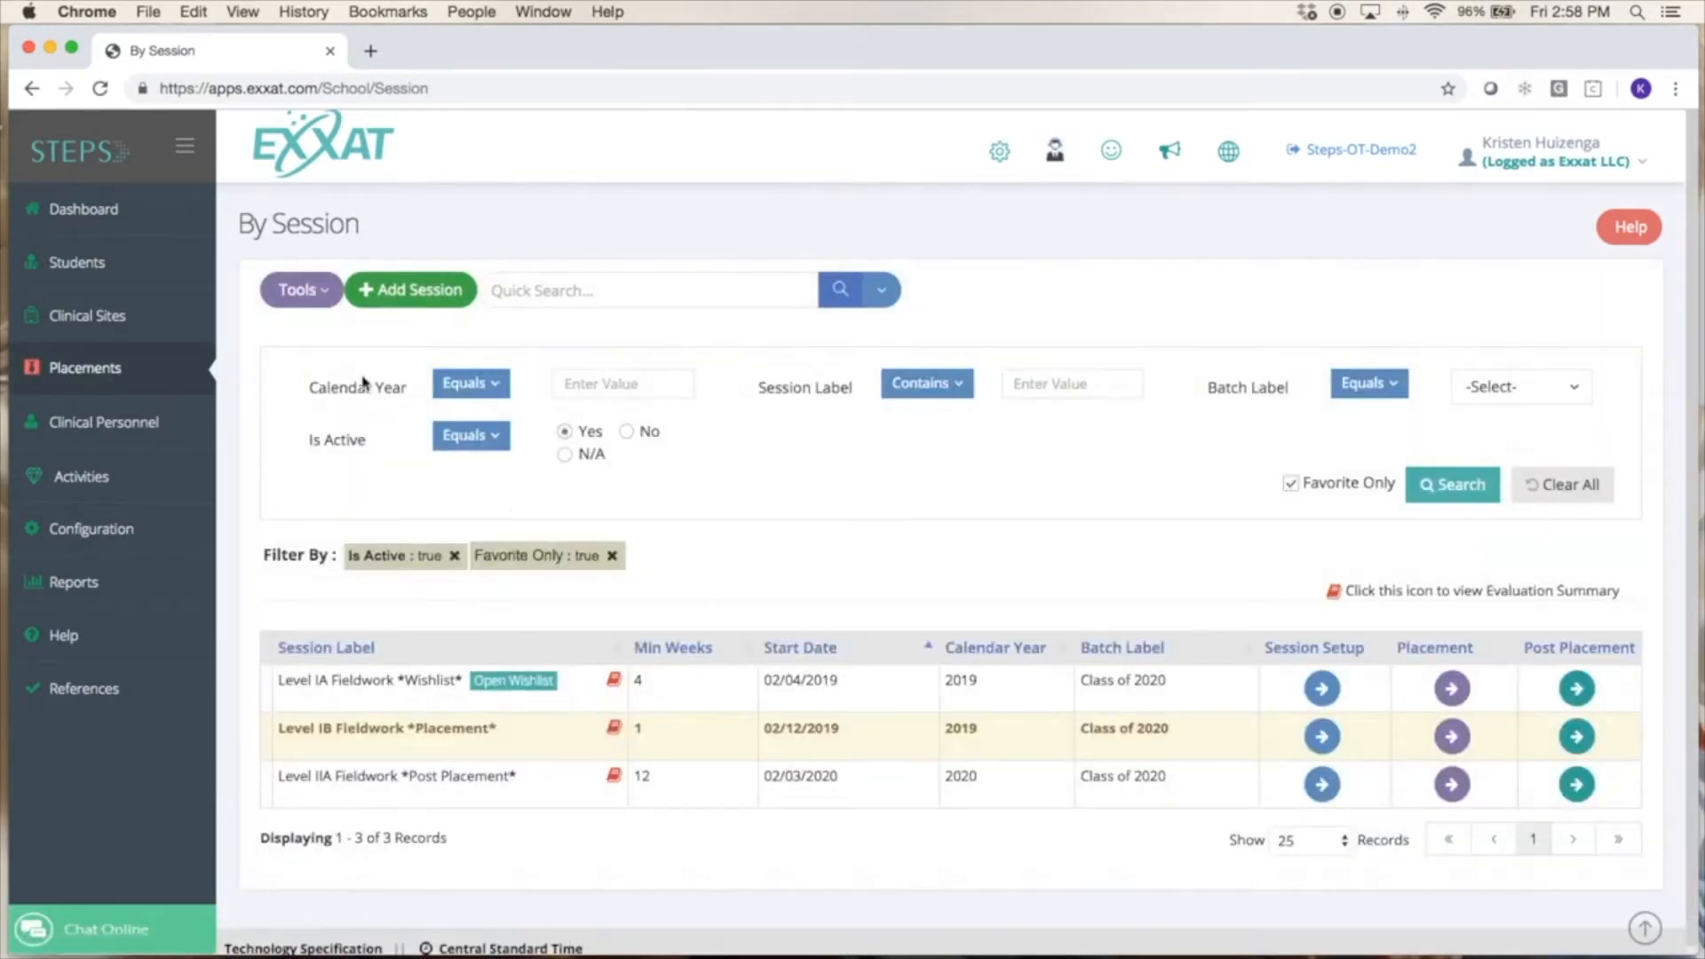
pyautogui.click(611, 556)
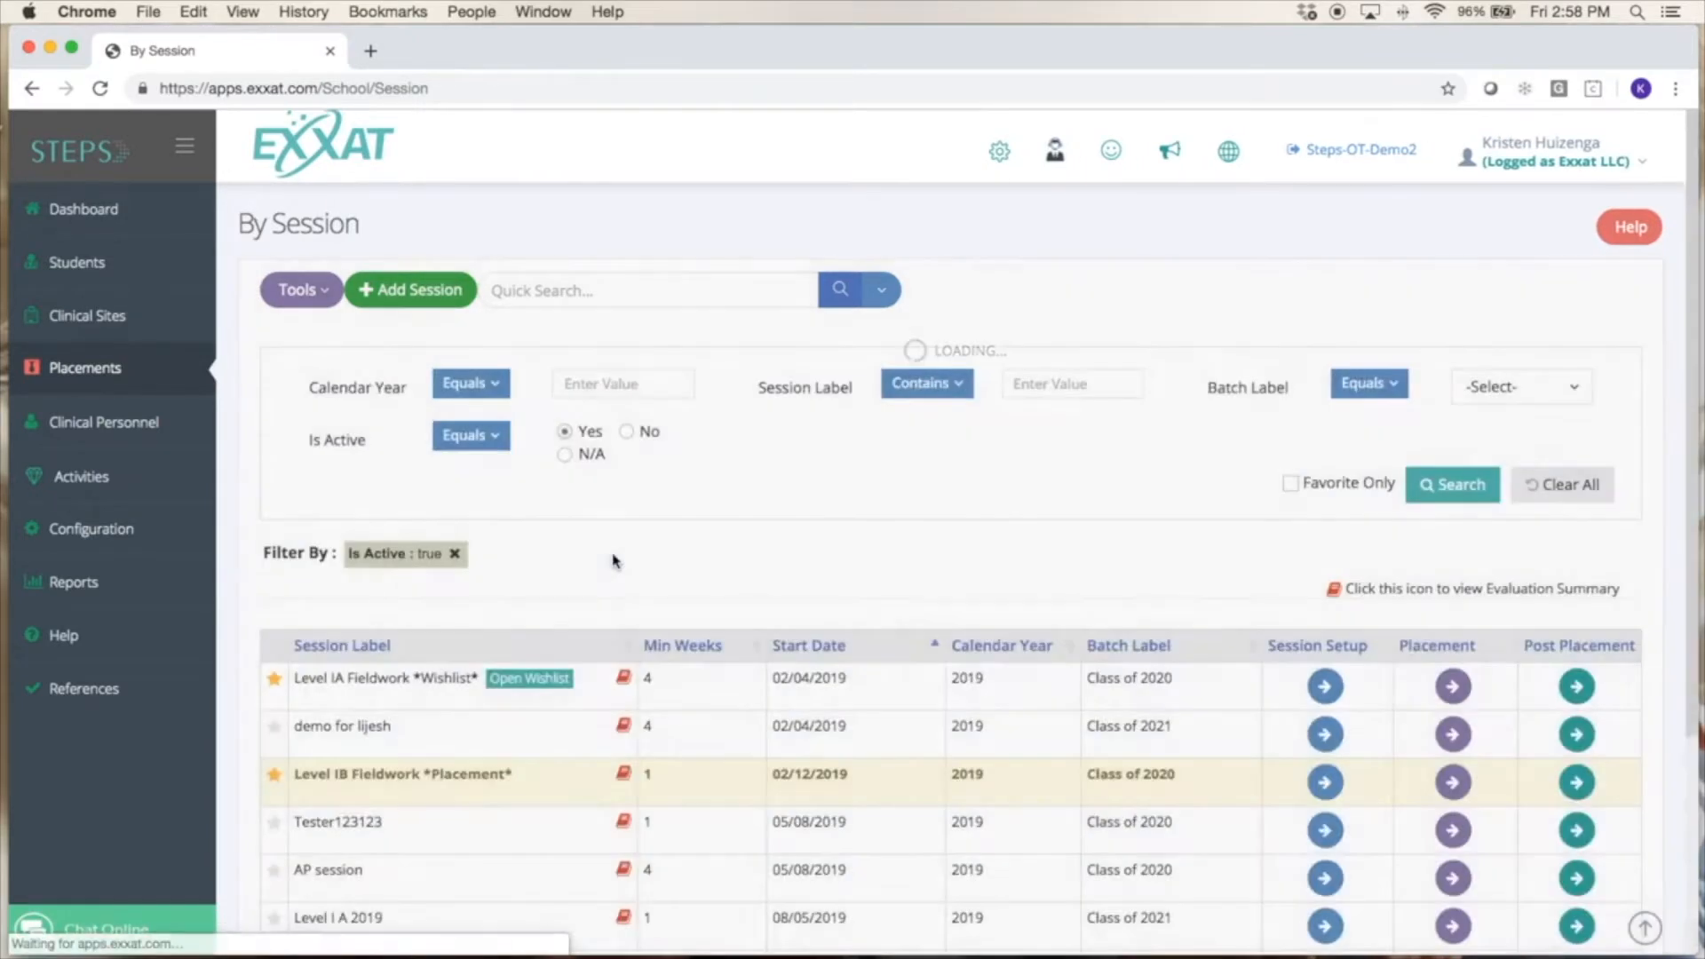
pyautogui.scroll(-1, 612, 560)
pyautogui.scroll(-4, 612, 561)
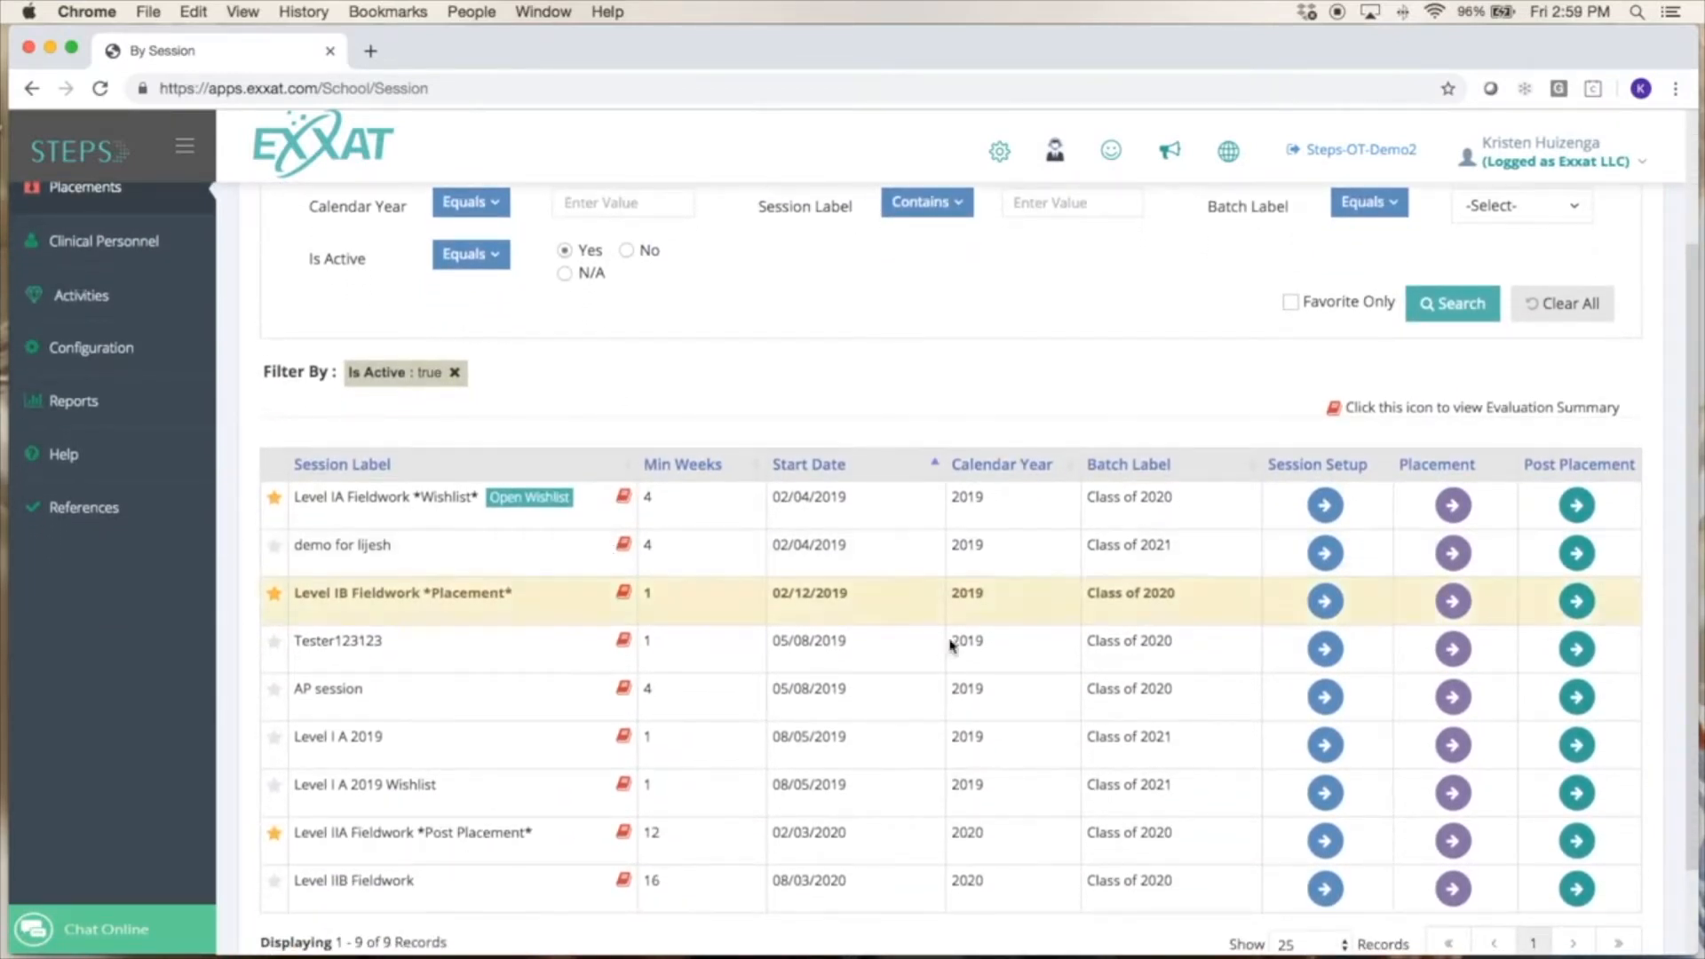
# Open the evaluation setup of the Level IIB Fieldwork session from its session setup page.
pyautogui.click(1322, 891)
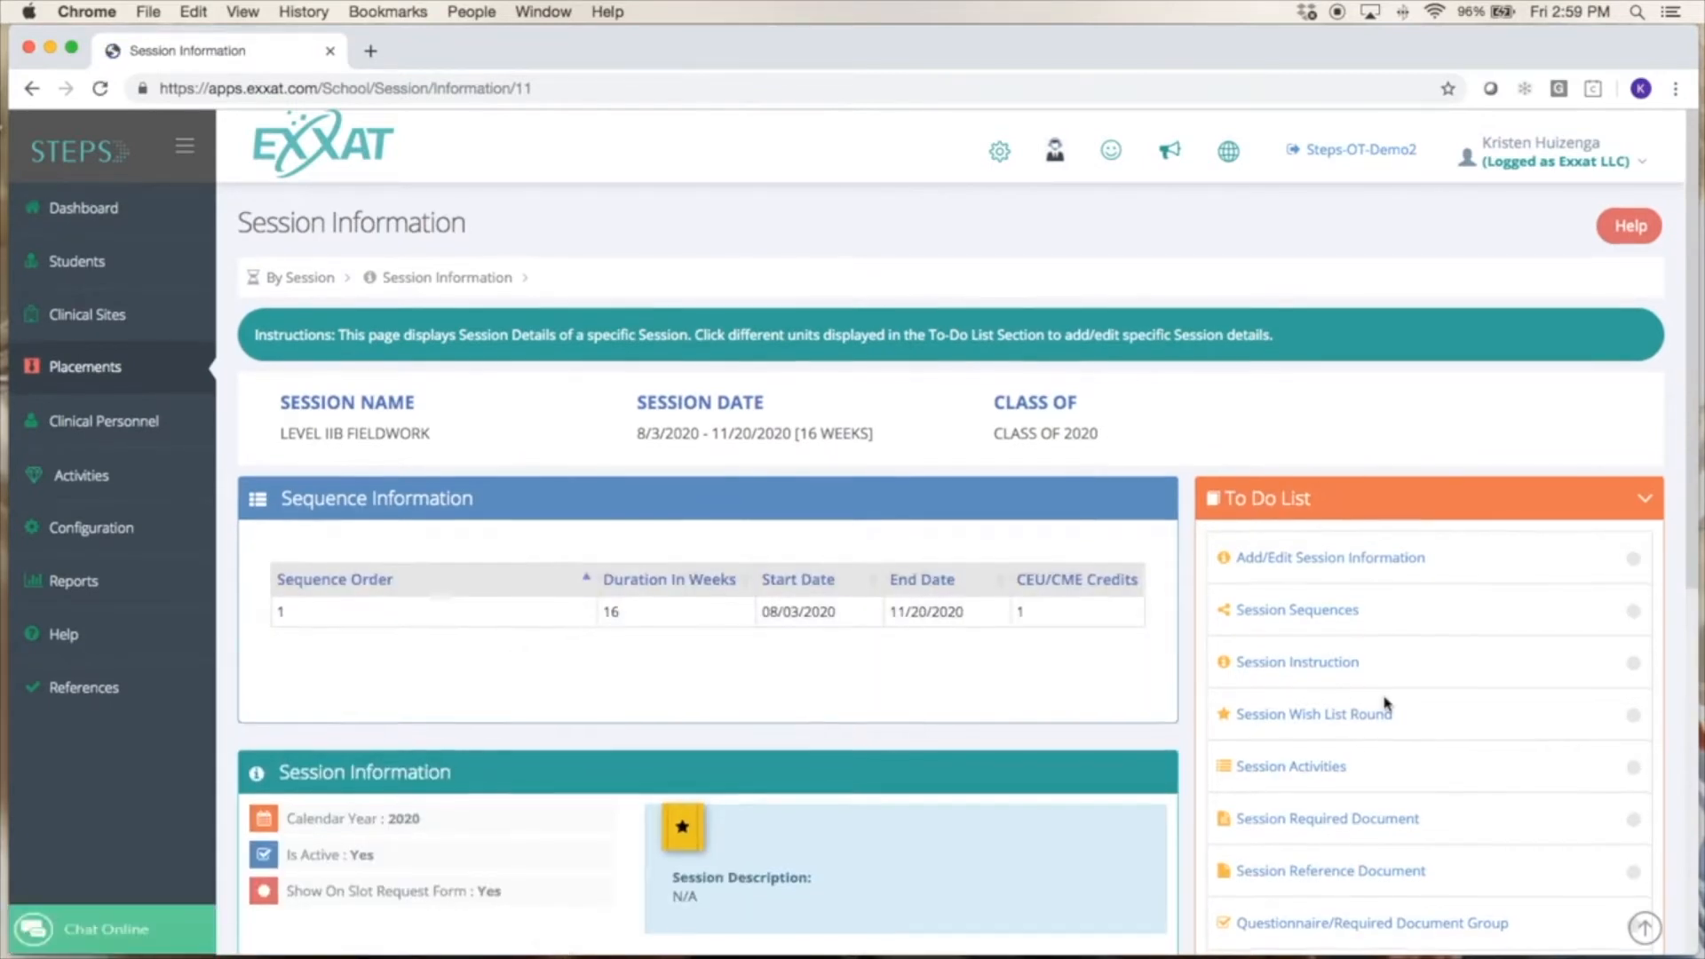
pyautogui.scroll(-3, 1391, 698)
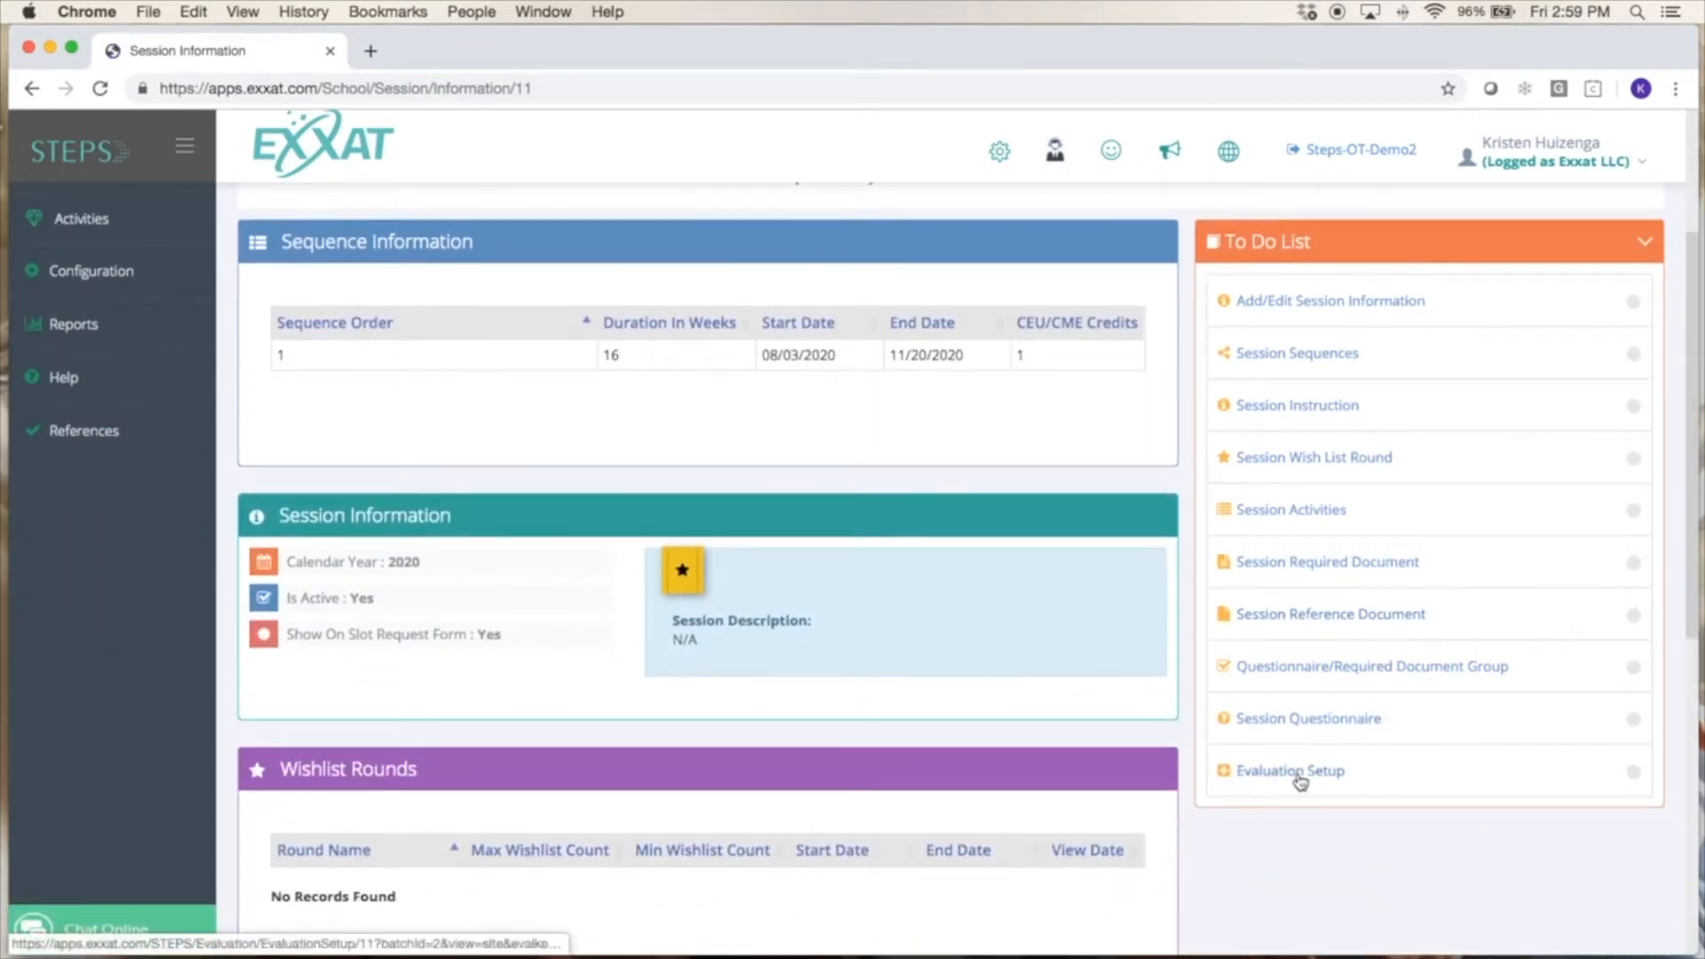
pyautogui.click(1299, 772)
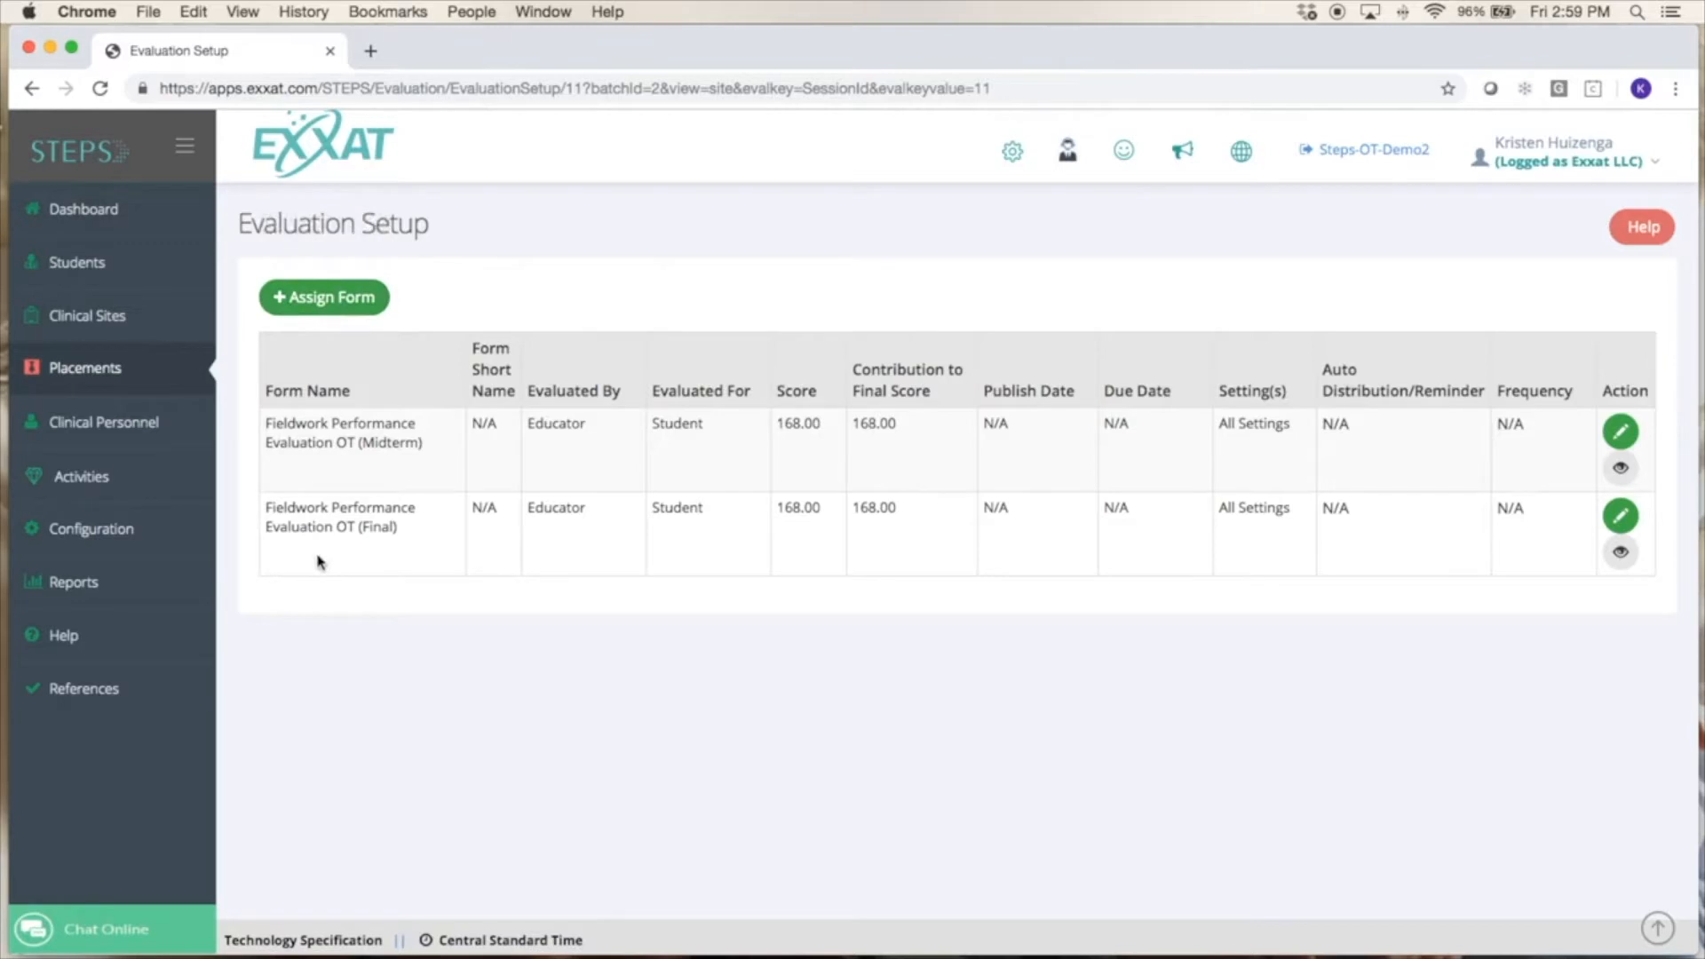
# Preview the Level II Fieldwork Student Midterm Feedback Form and assign it to the session's evaluations.
pyautogui.click(332, 315)
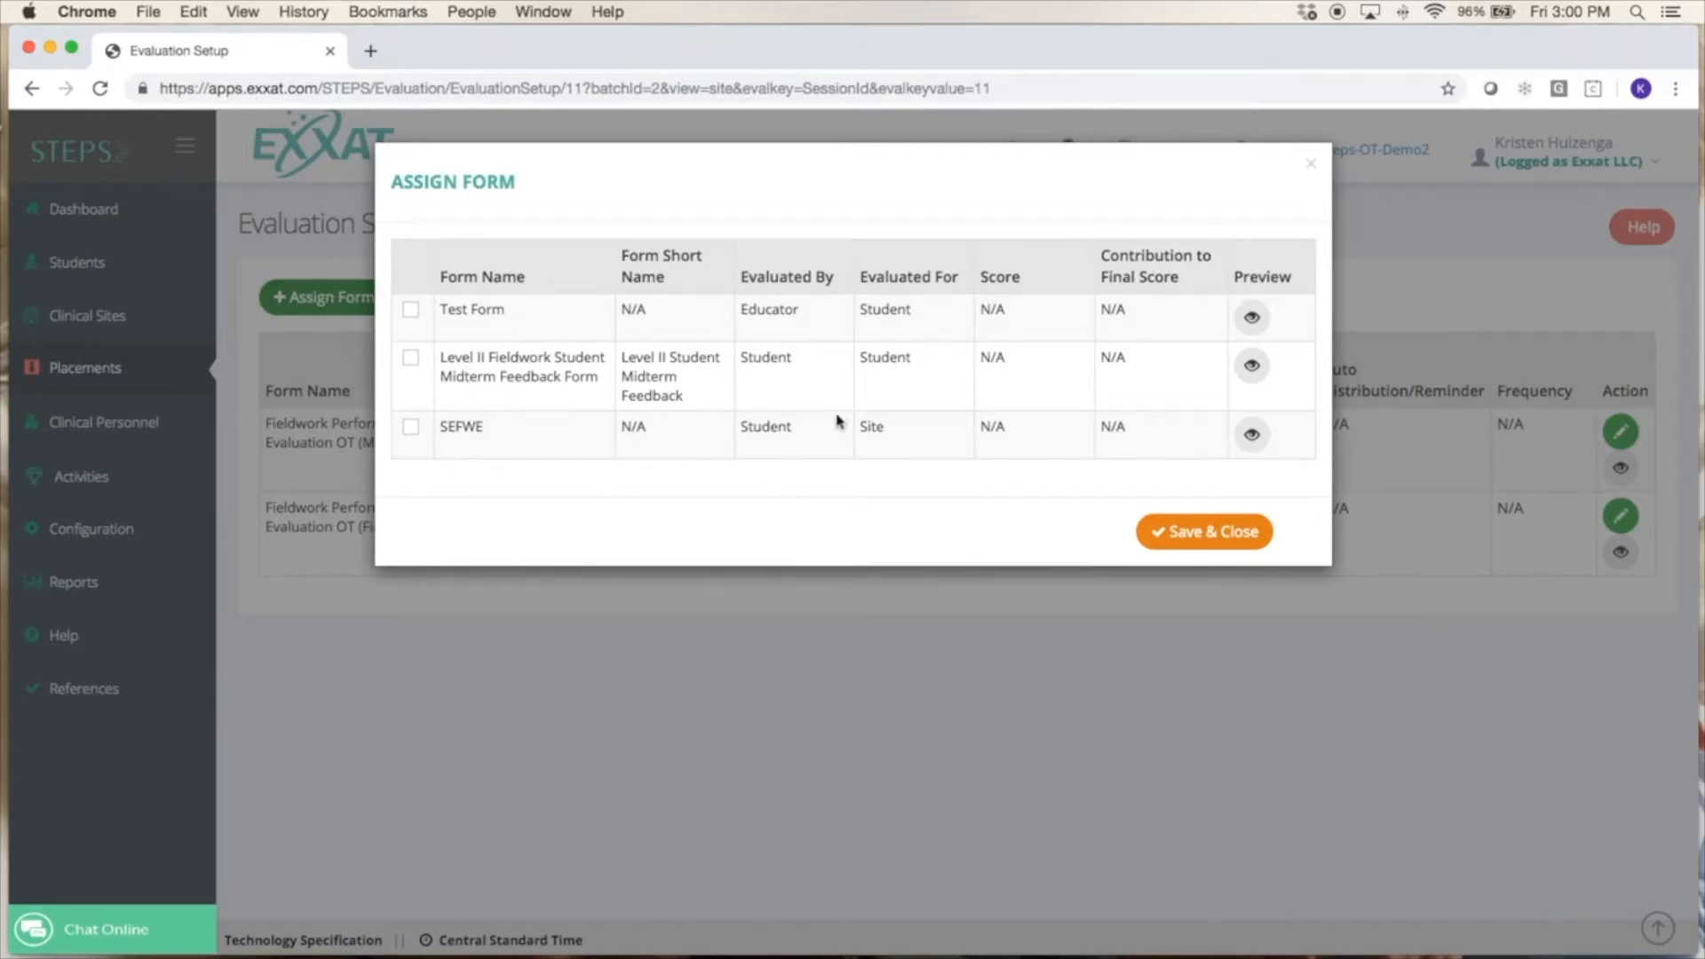
pyautogui.click(1254, 370)
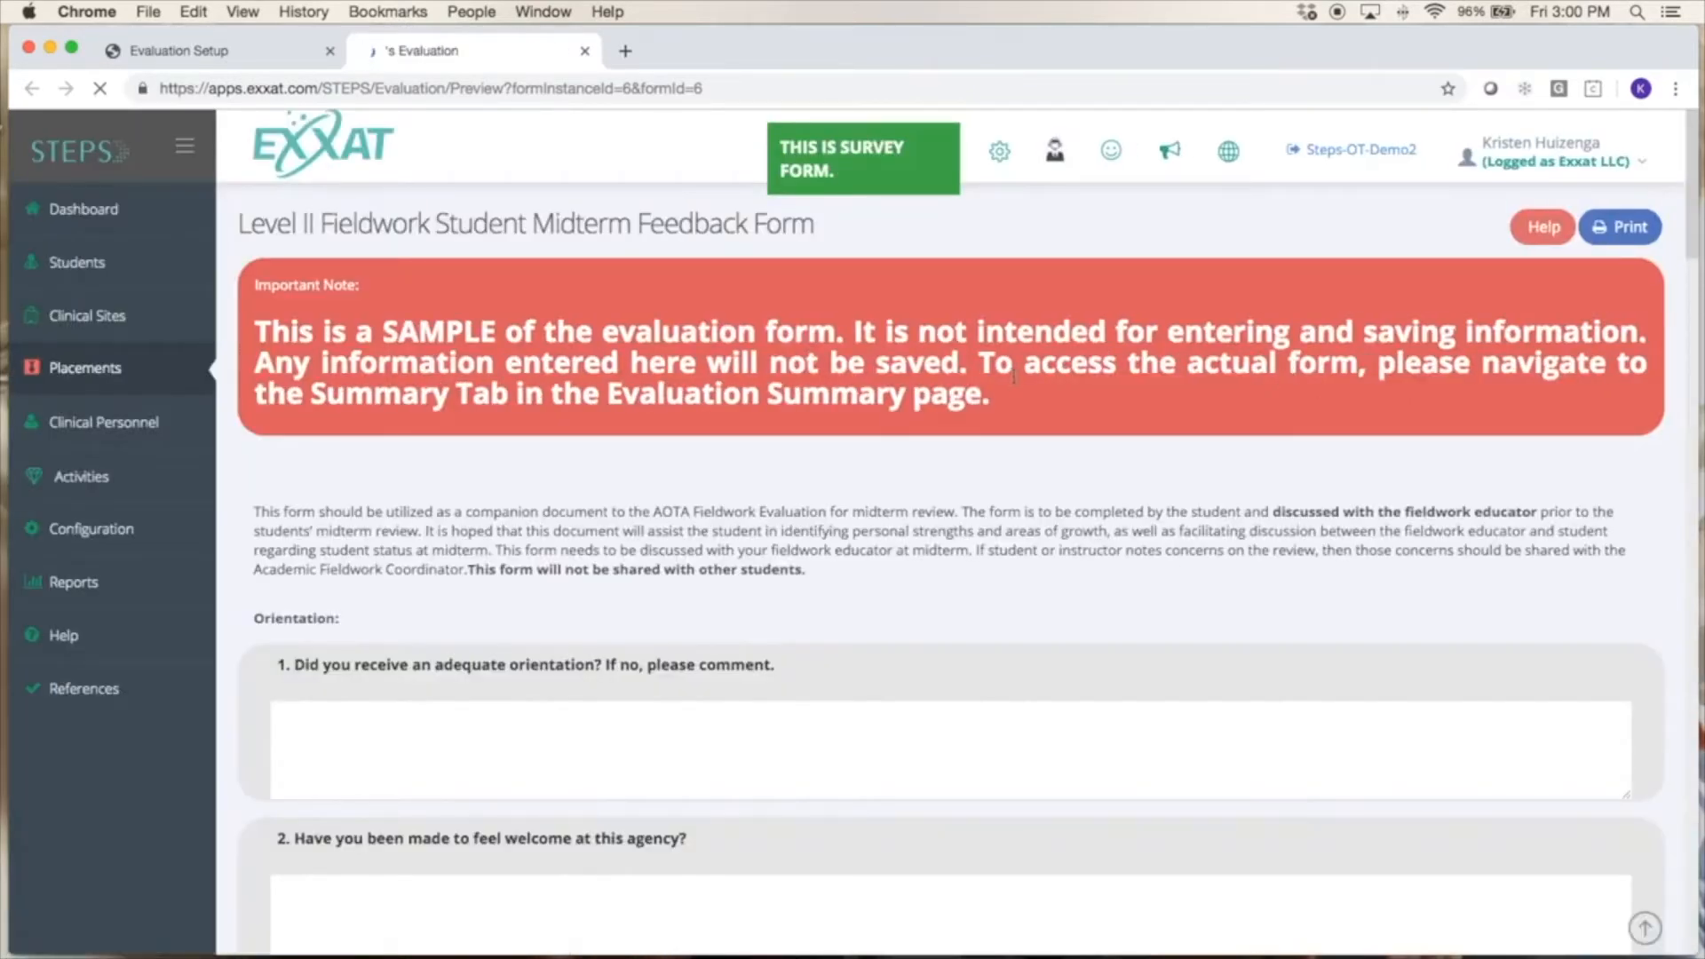
pyautogui.scroll(-3, 1114, 438)
pyautogui.scroll(-10, 821, 582)
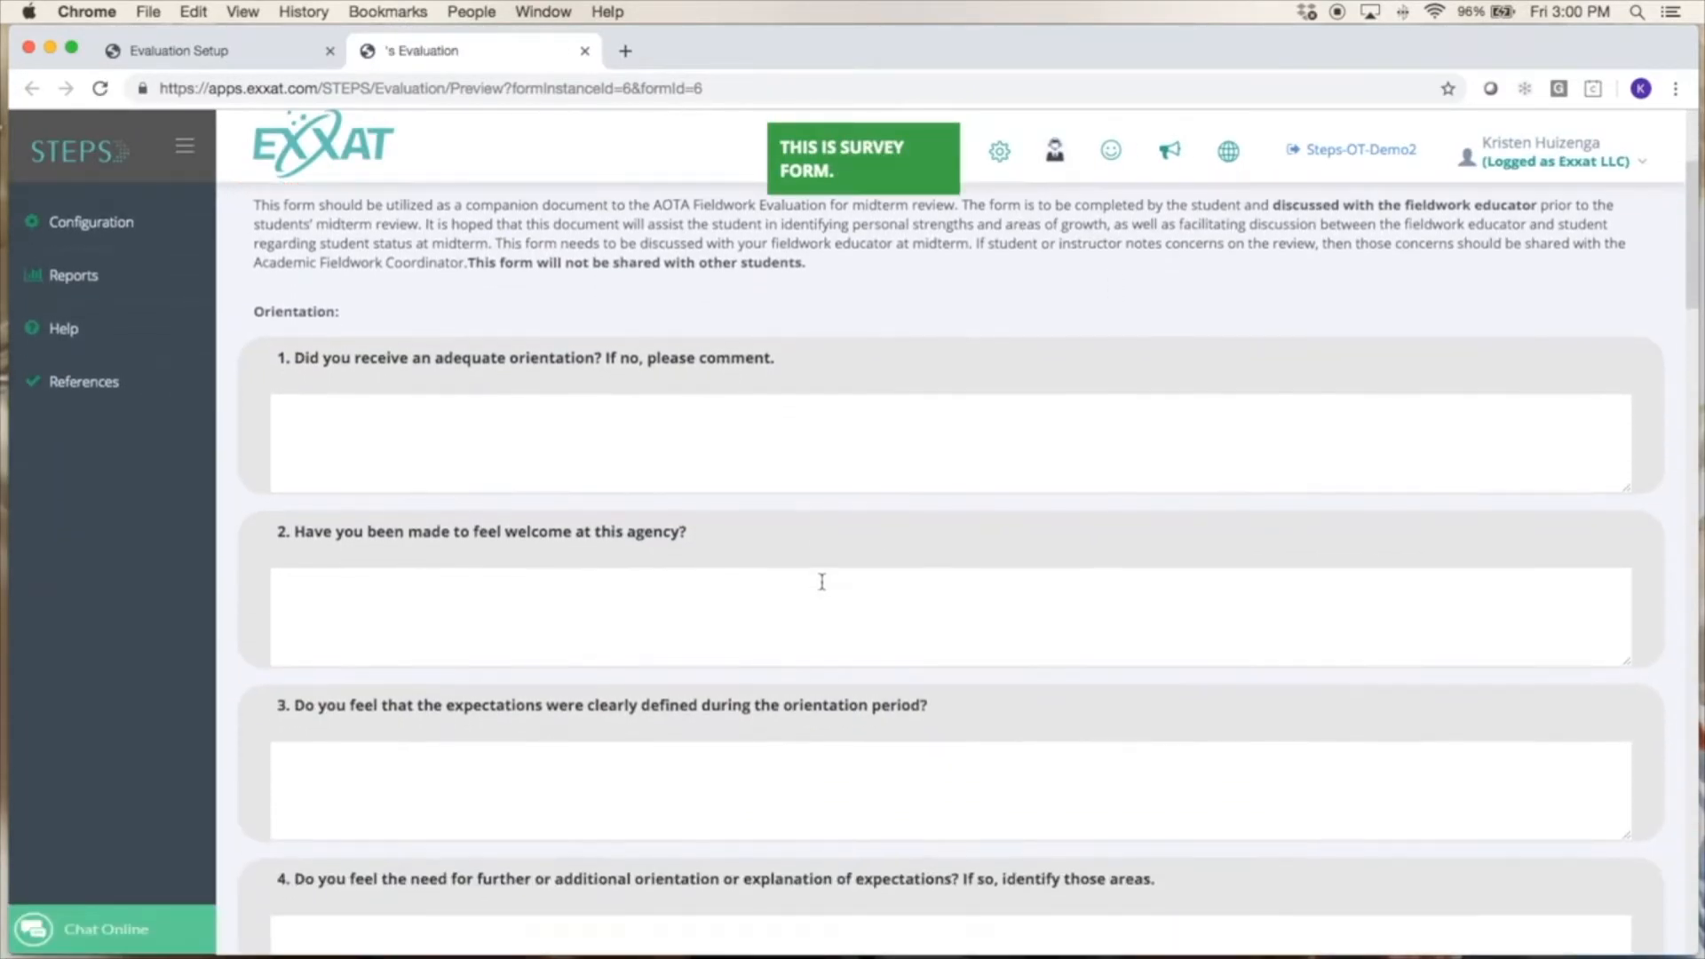
pyautogui.scroll(-9, 822, 588)
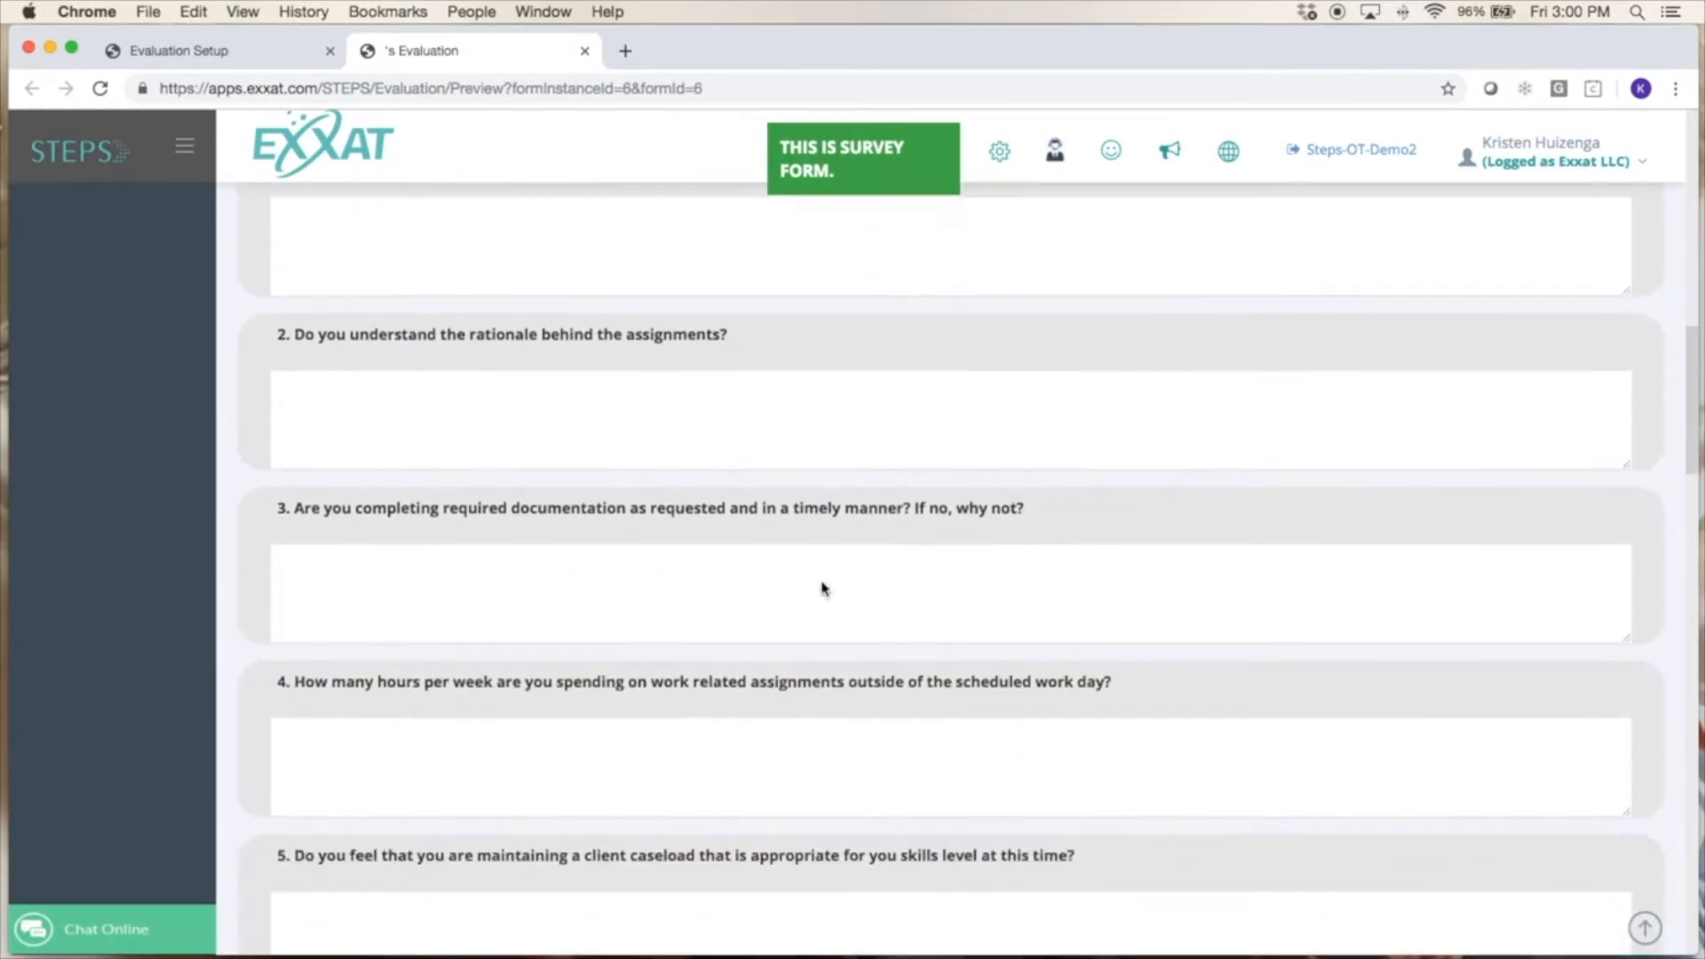
pyautogui.scroll(6, 821, 581)
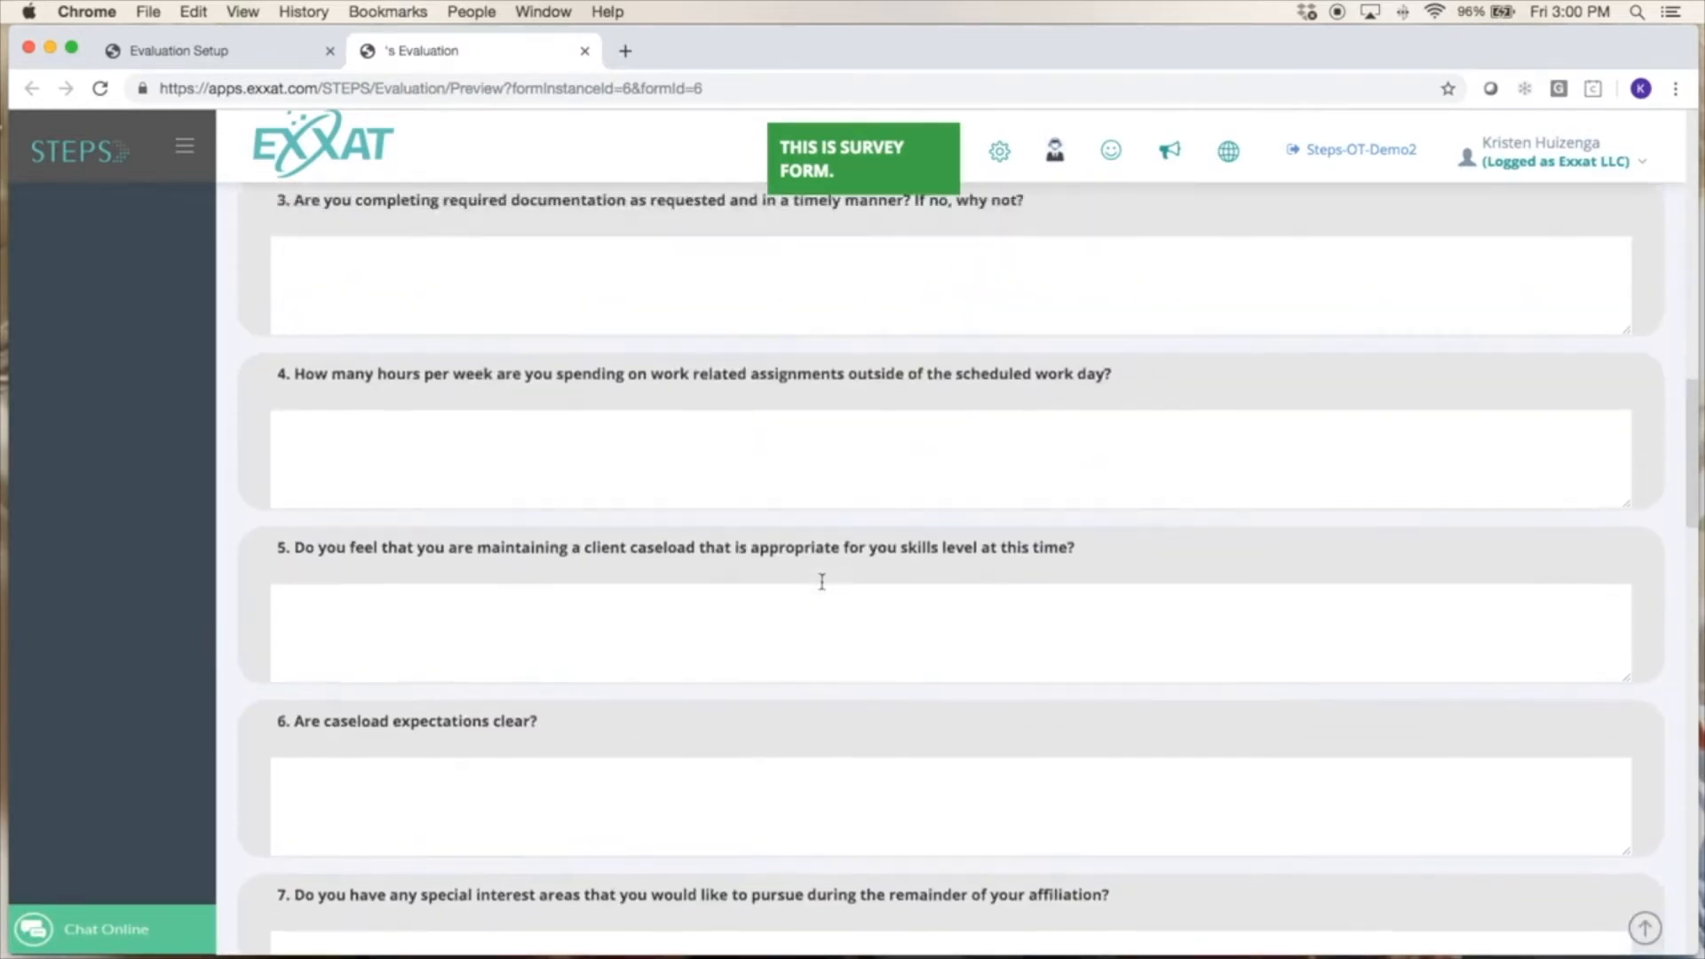
pyautogui.click(584, 54)
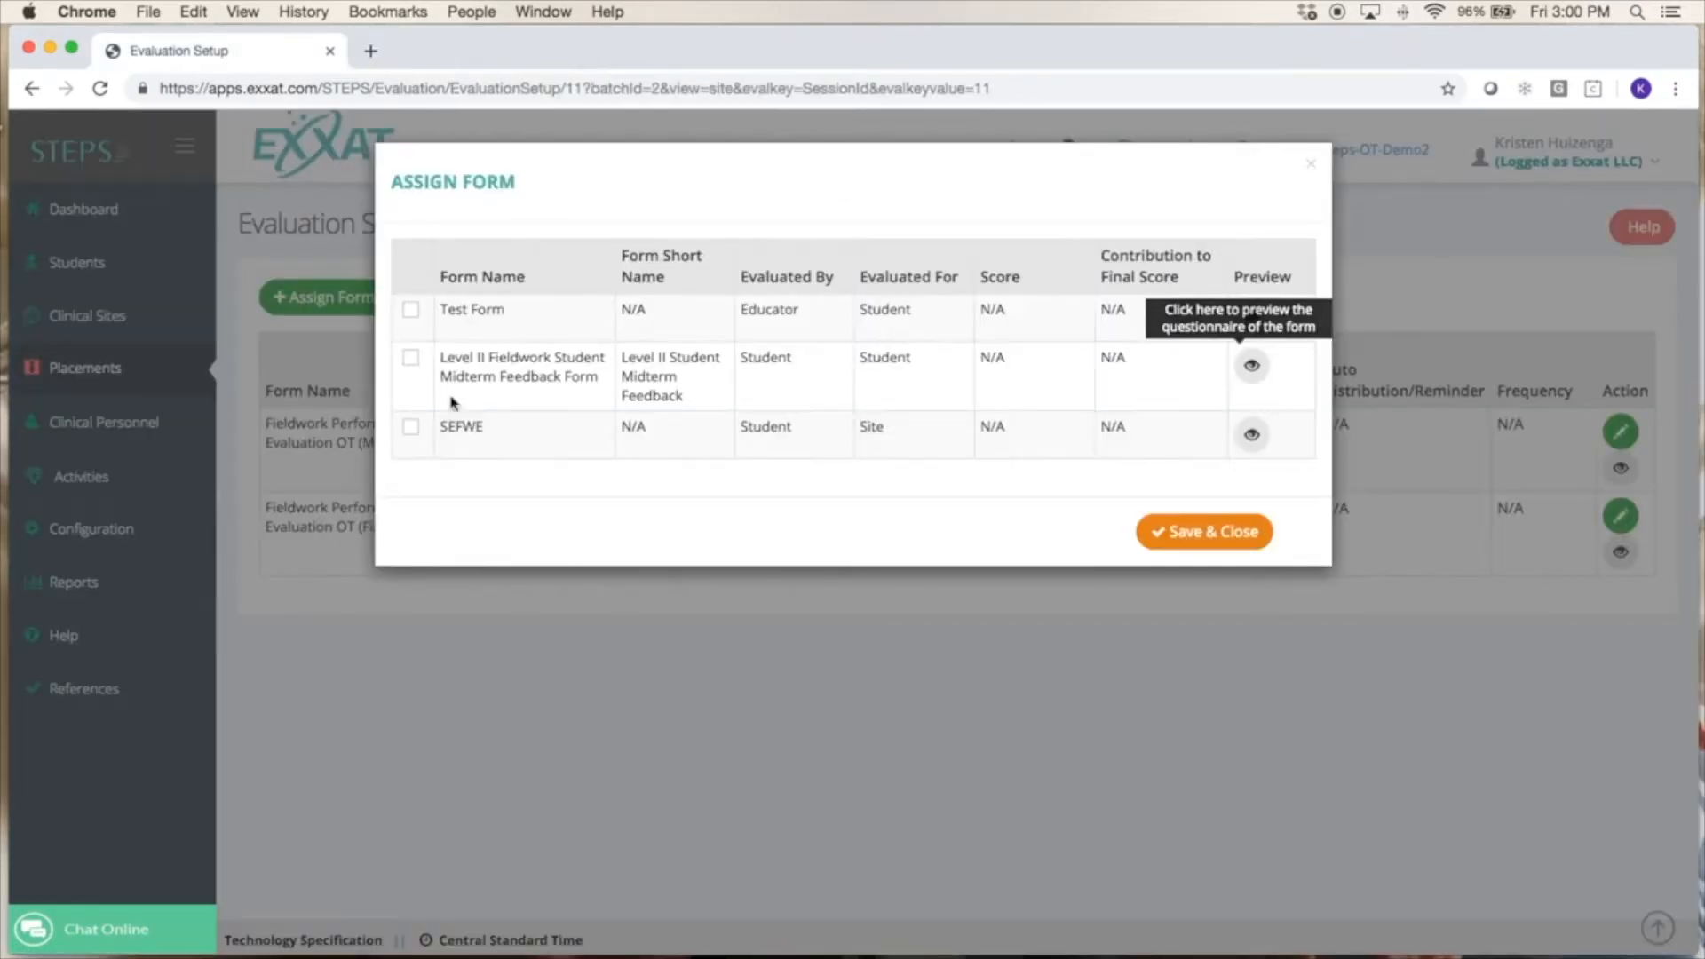
pyautogui.click(411, 359)
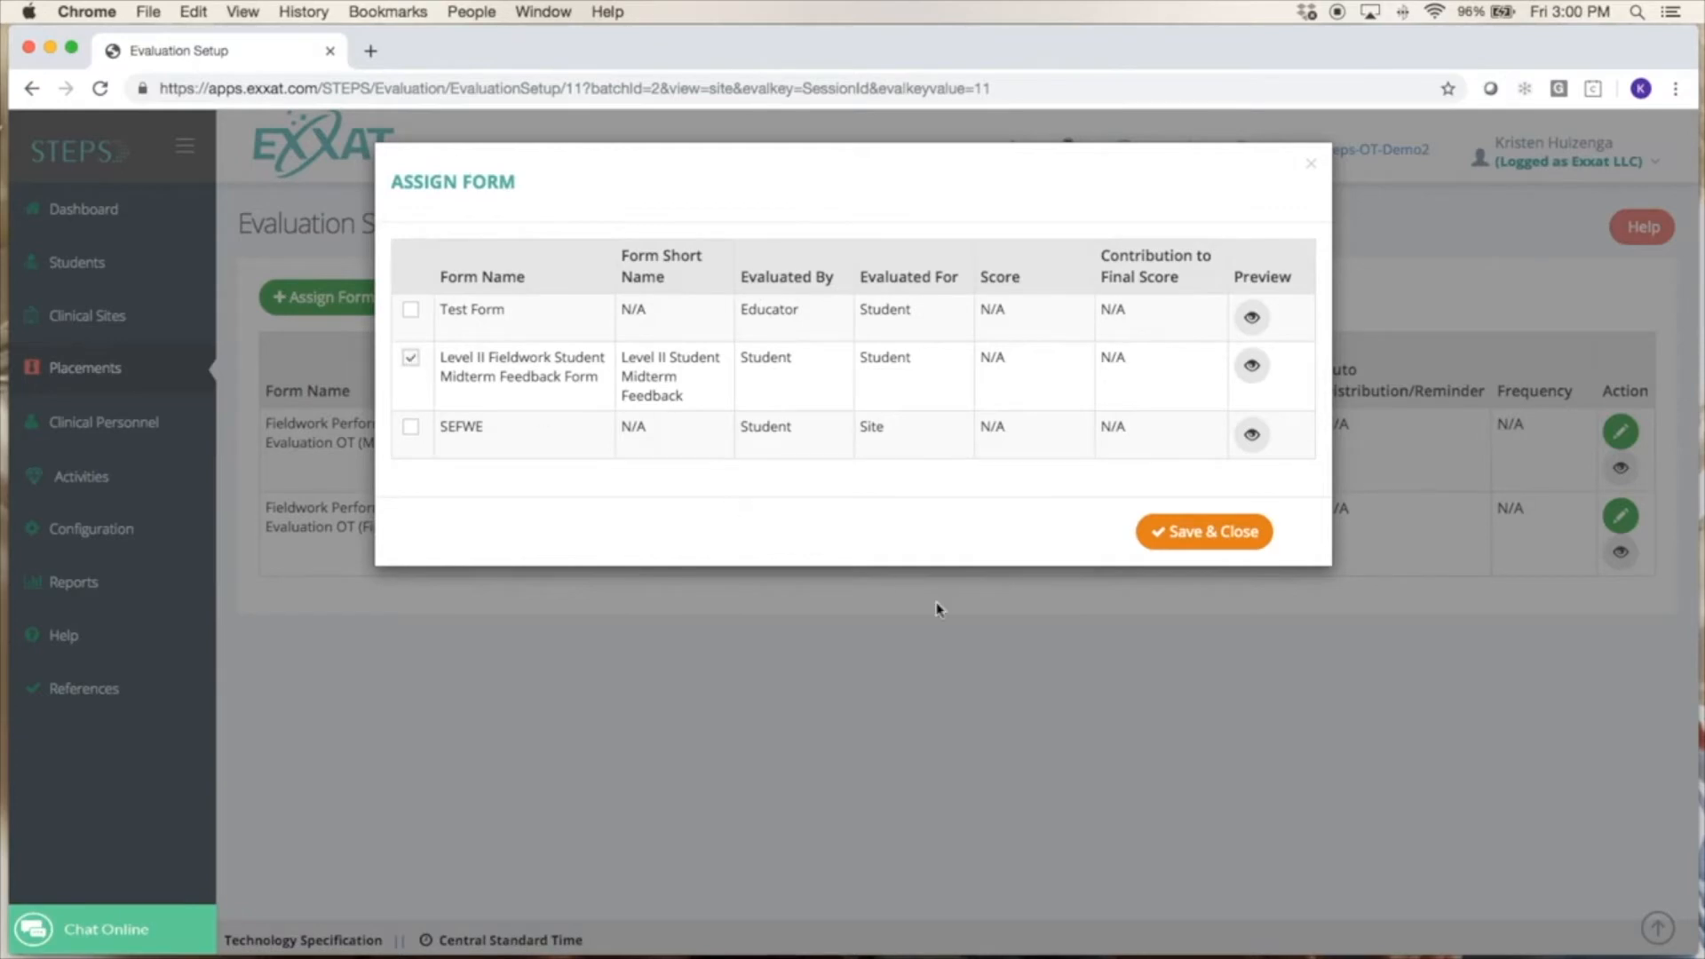
pyautogui.click(1194, 534)
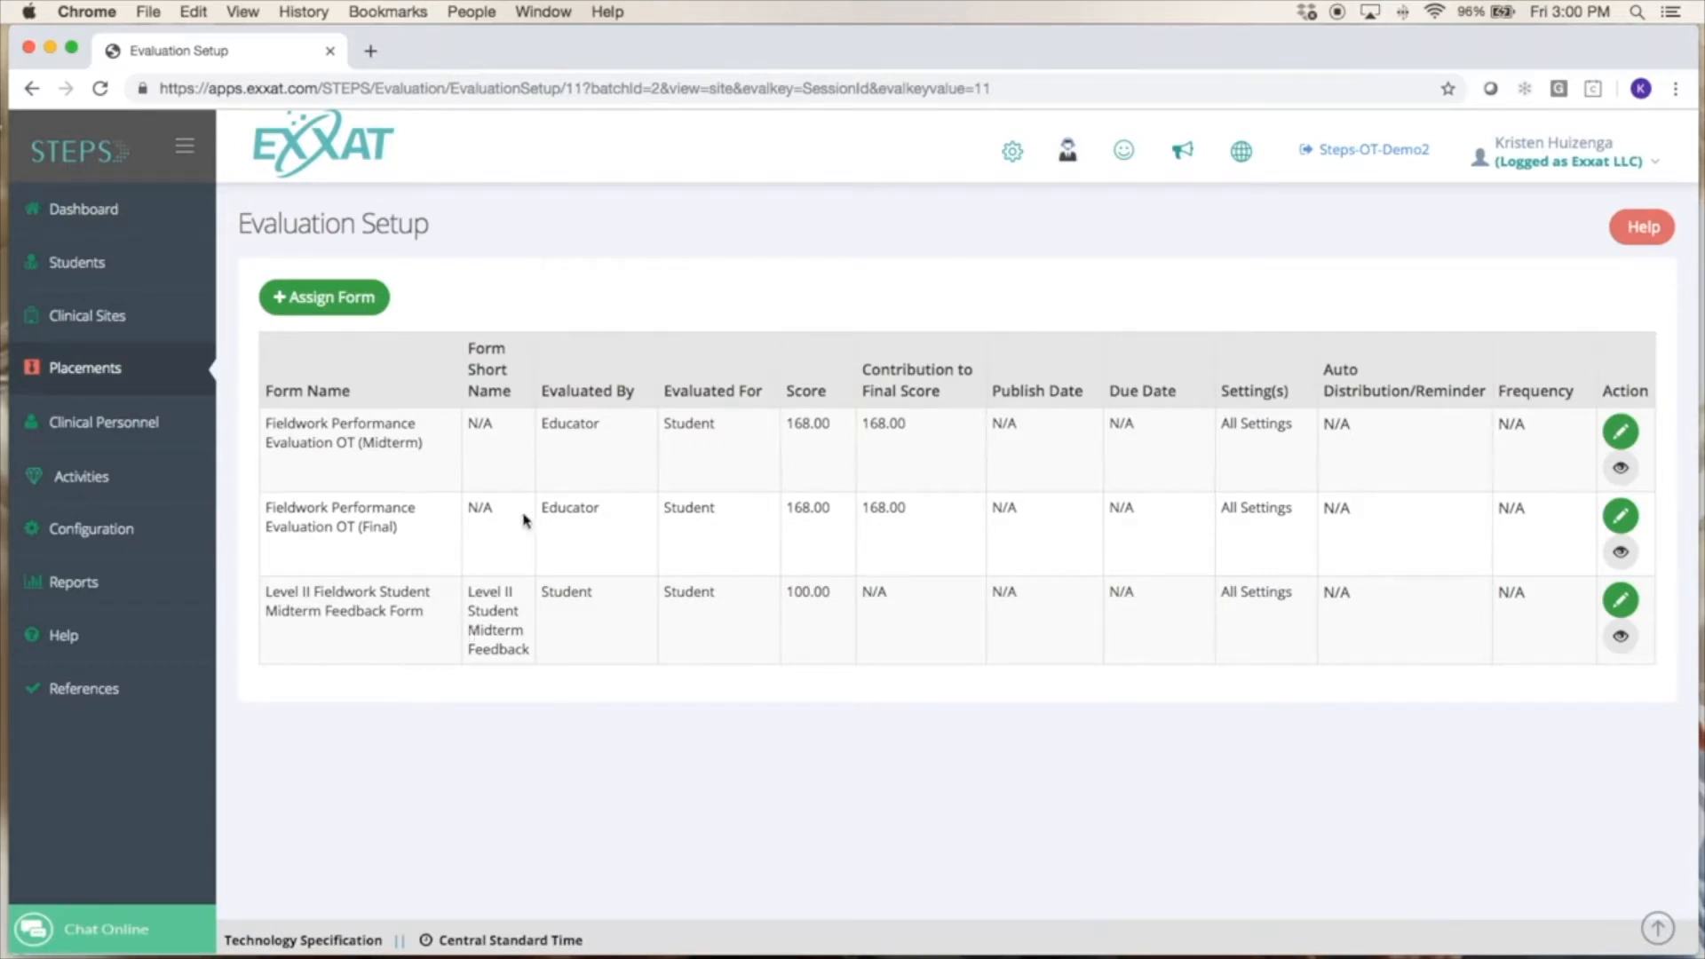
# Check who evaluates and who is evaluated in the assigned midterm and feedback forms.
pyautogui.moveTo(604, 424); pyautogui.dragTo(536, 419)
pyautogui.moveTo(724, 426); pyautogui.dragTo(661, 426)
pyautogui.moveTo(595, 598); pyautogui.dragTo(540, 590)
# Review the list of activities enabled for the Level IIB Fieldwork session, and return to its evaluation setup.
pyautogui.click(33, 87)
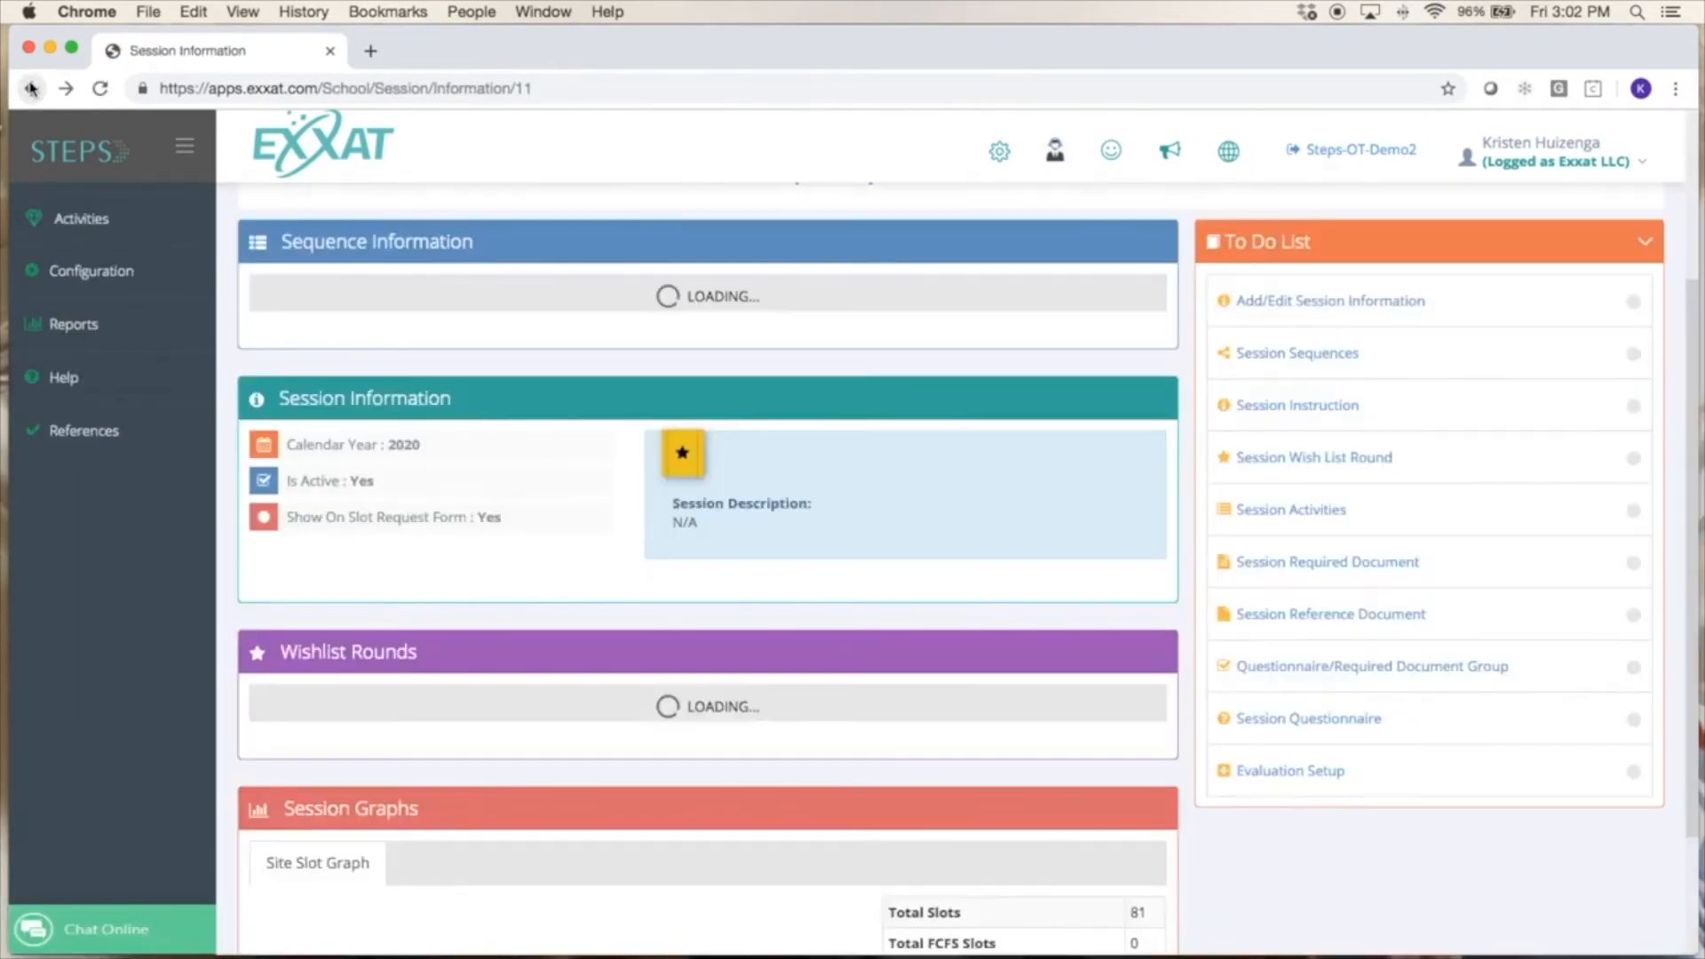
pyautogui.click(1265, 516)
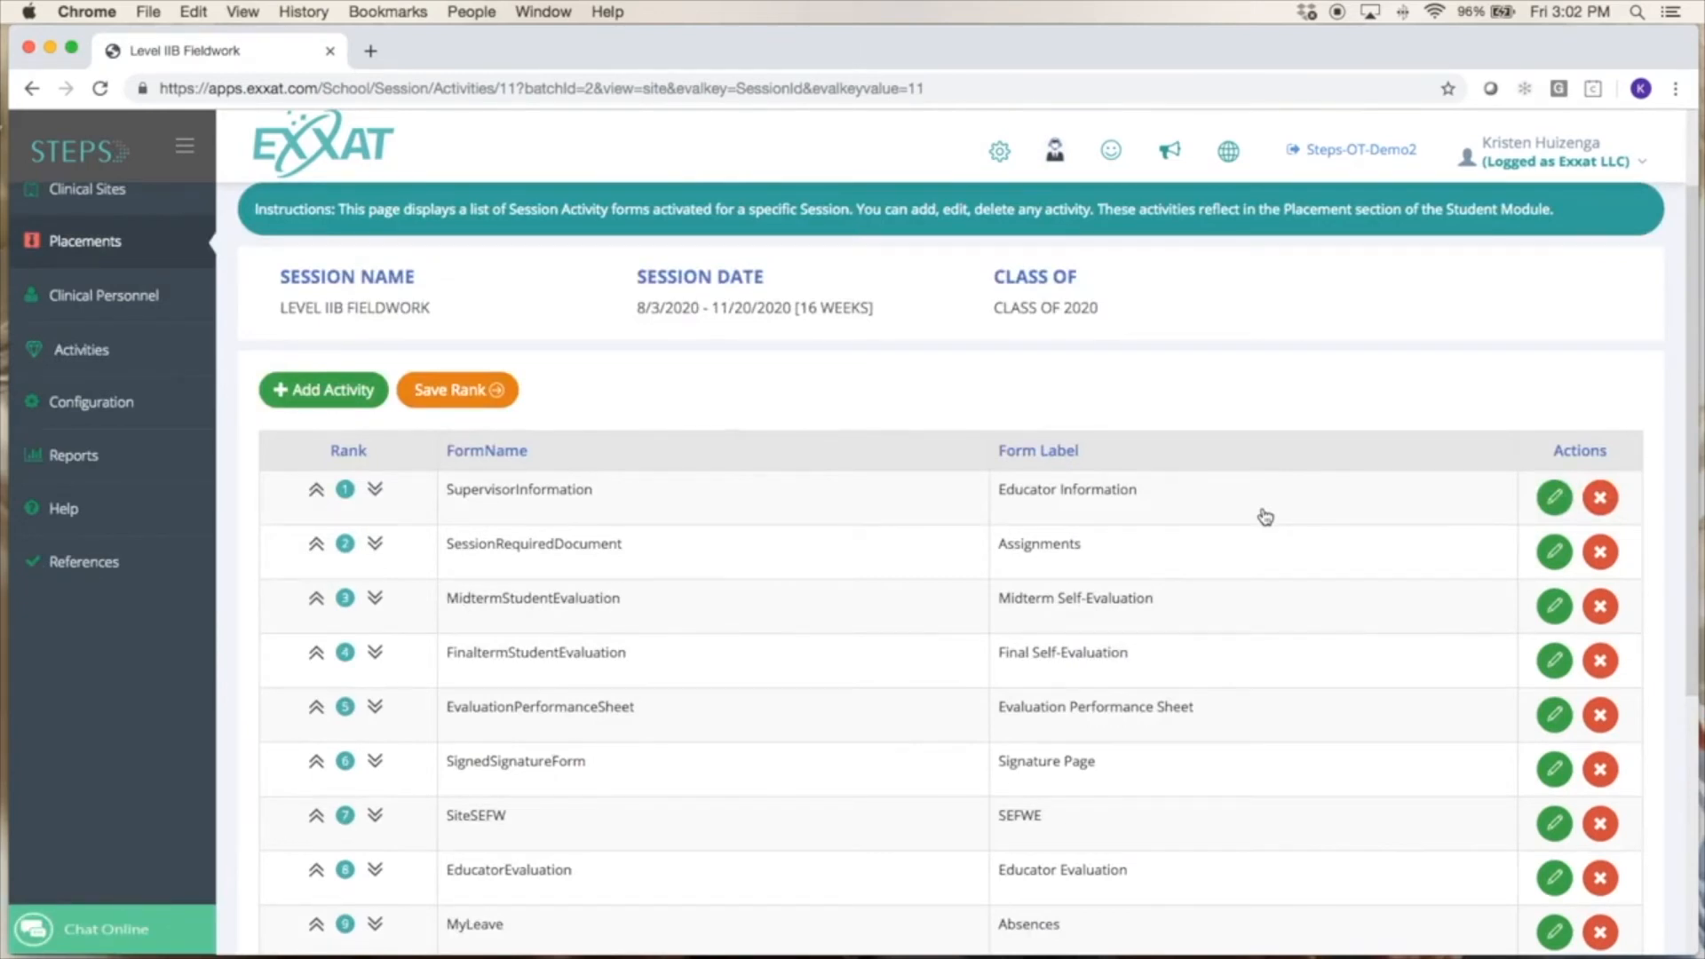
pyautogui.scroll(-5, 1265, 517)
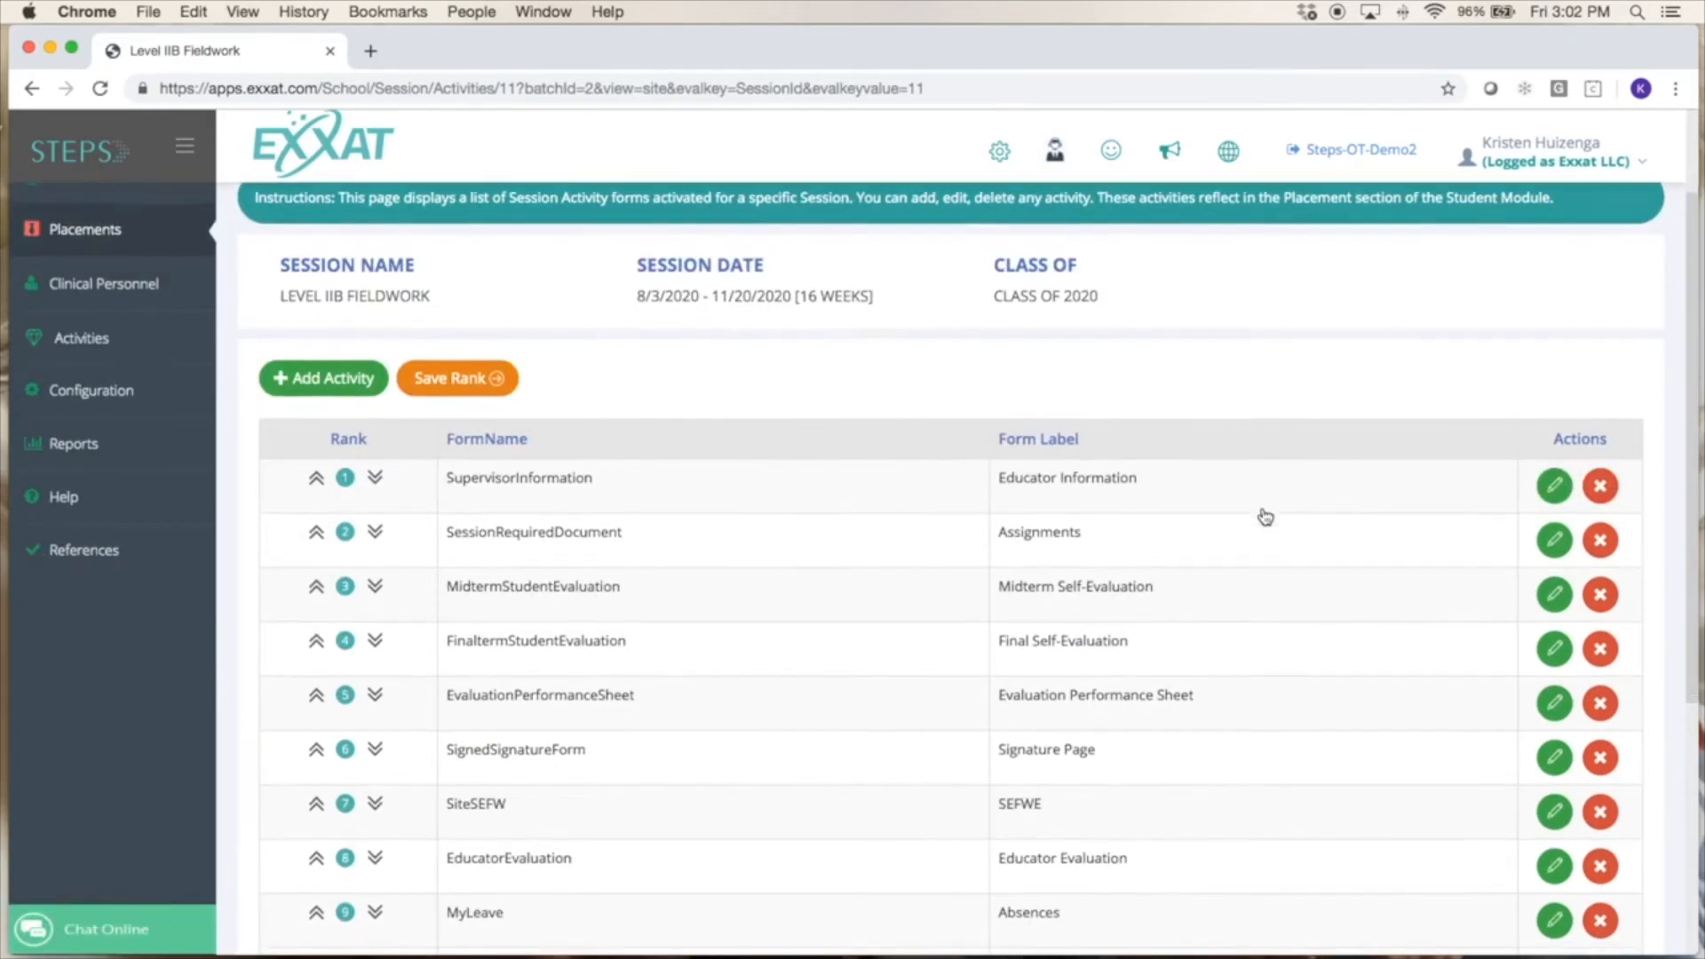
pyautogui.scroll(-3, 1265, 516)
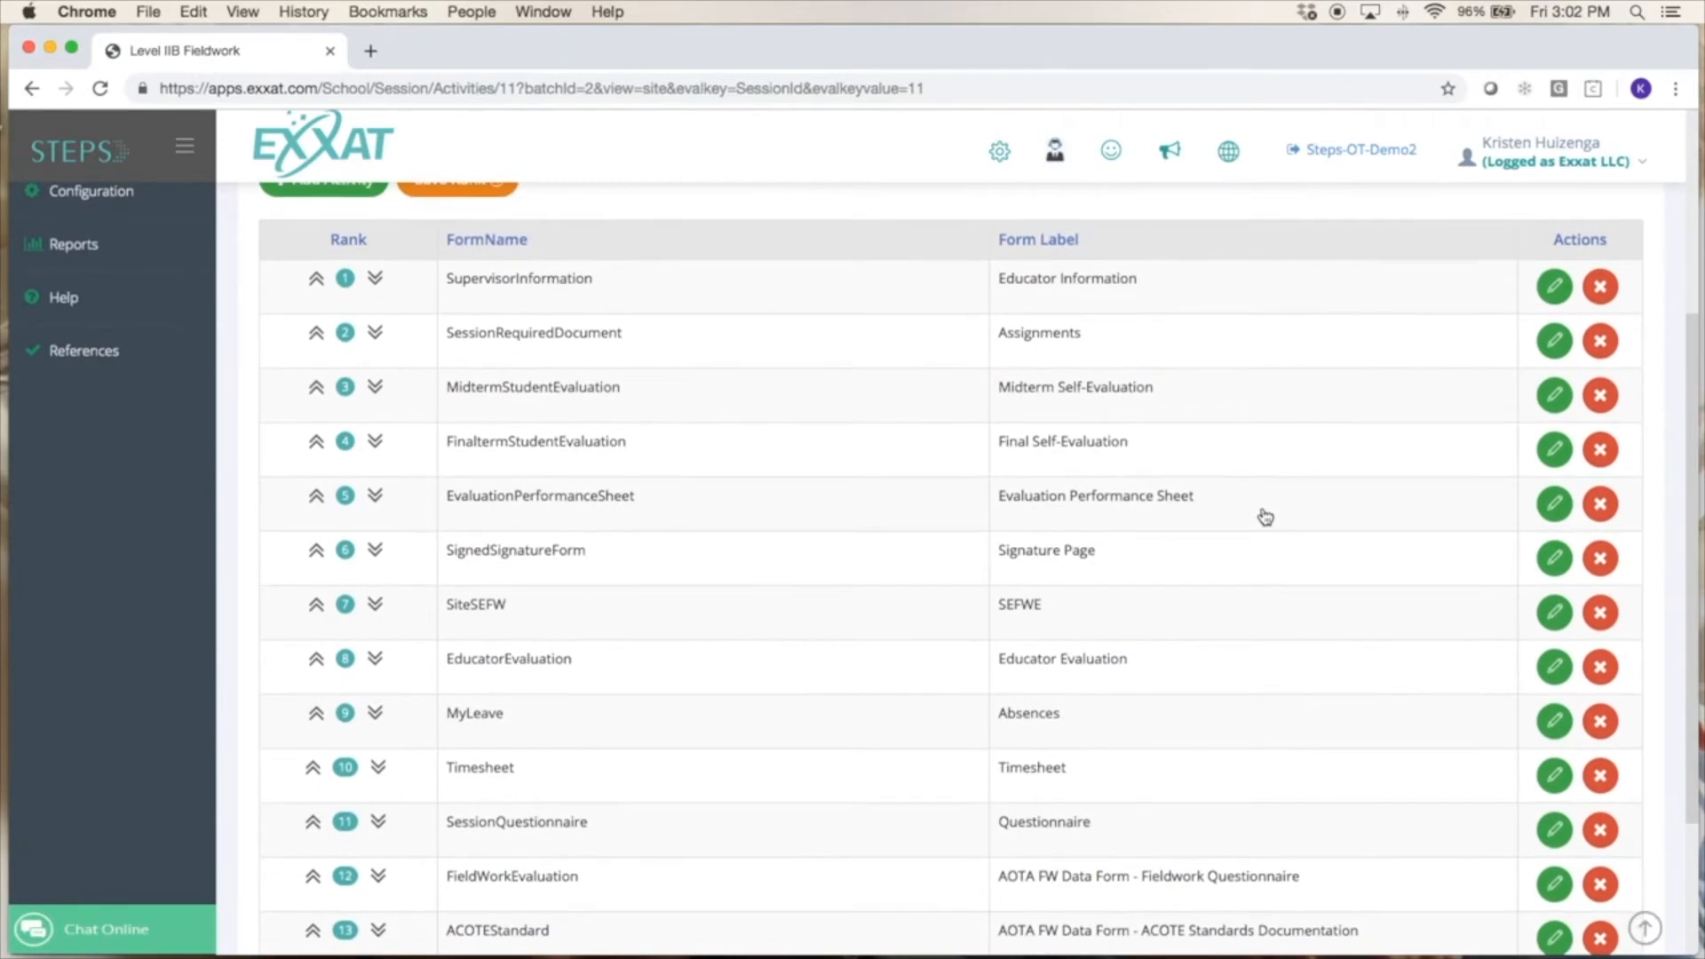
pyautogui.scroll(-2, 1265, 516)
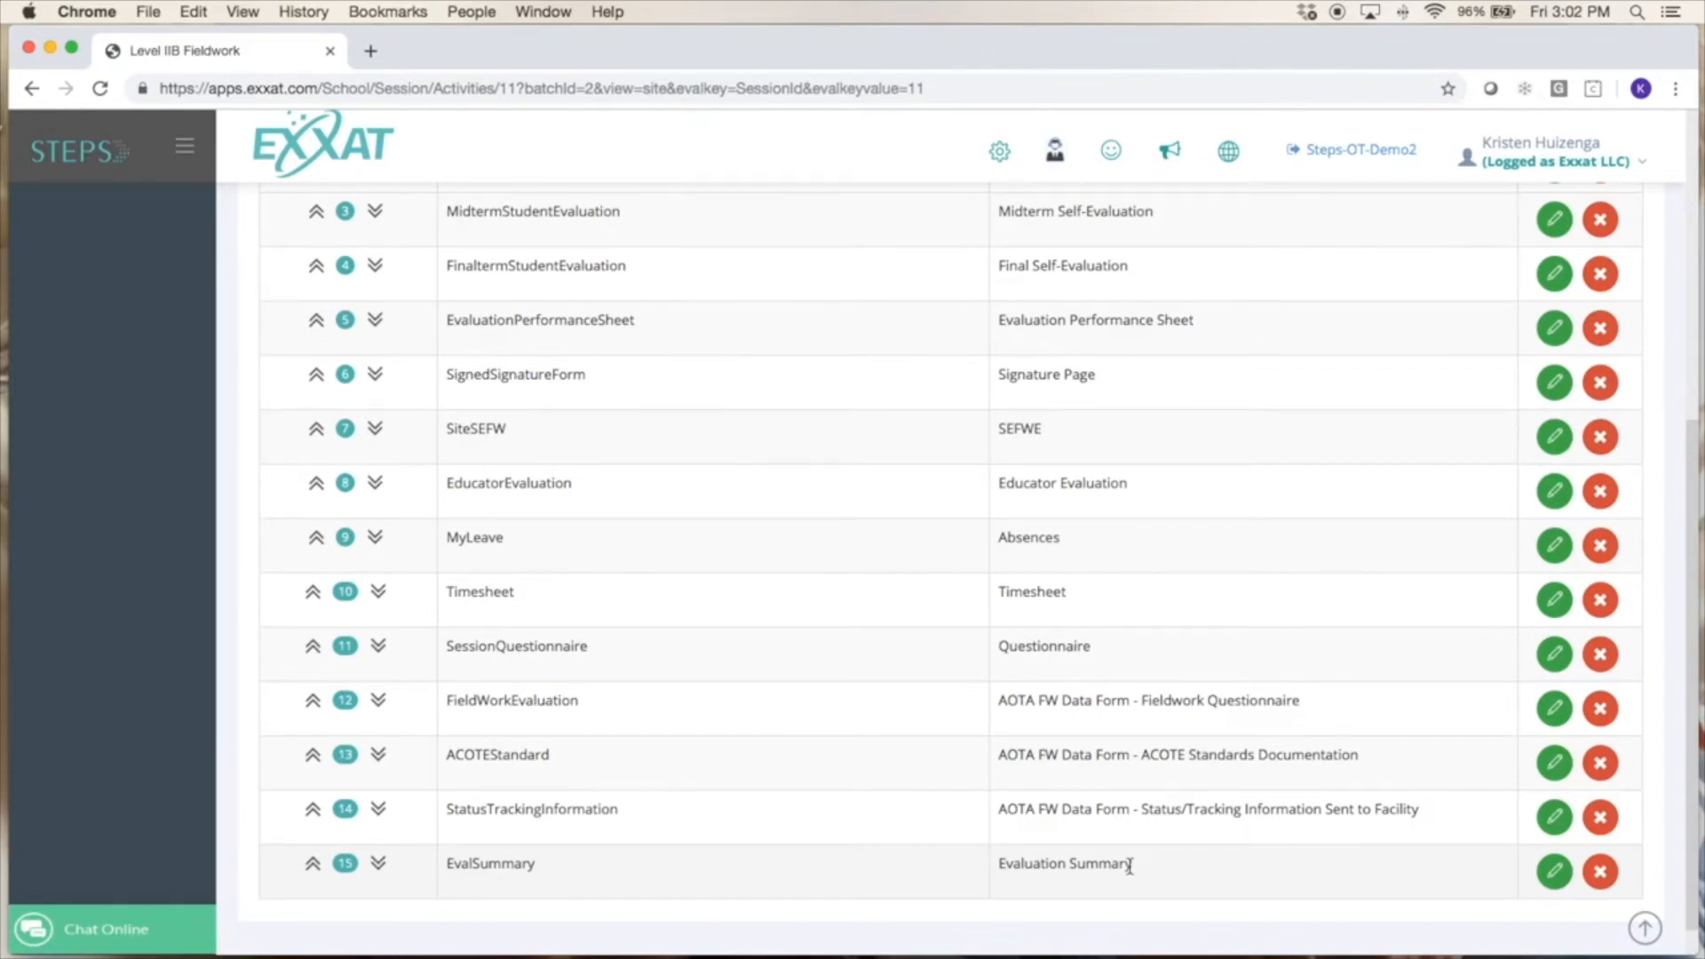
pyautogui.scroll(5, 1129, 866)
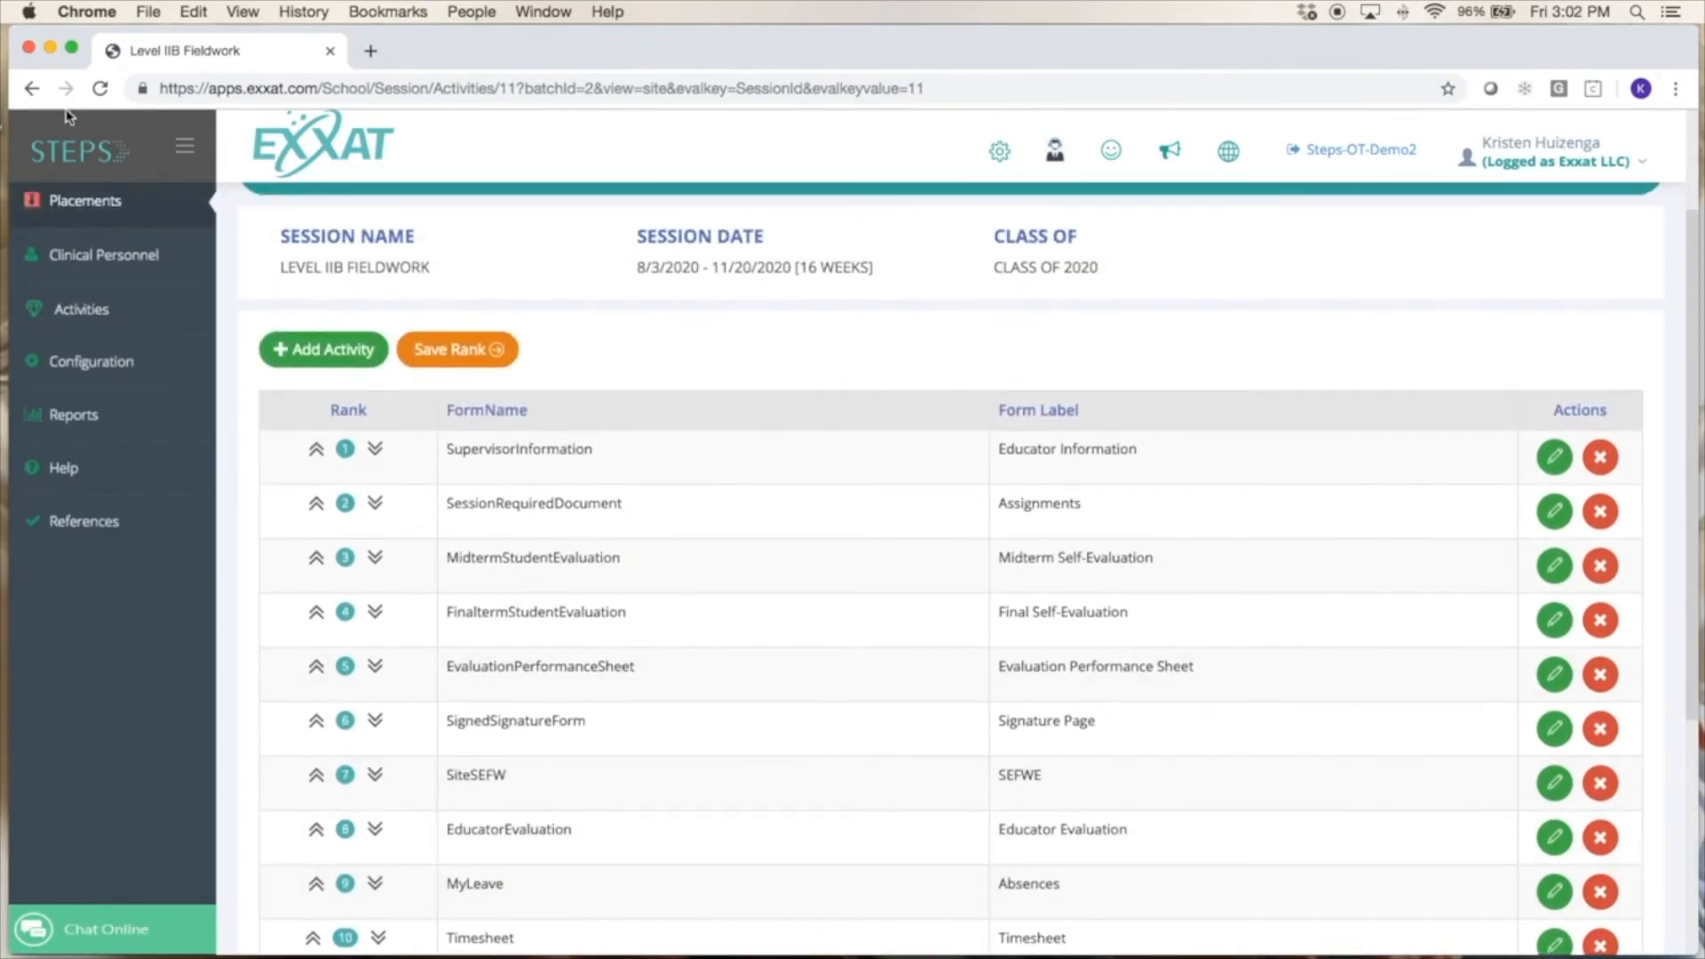
pyautogui.click(32, 89)
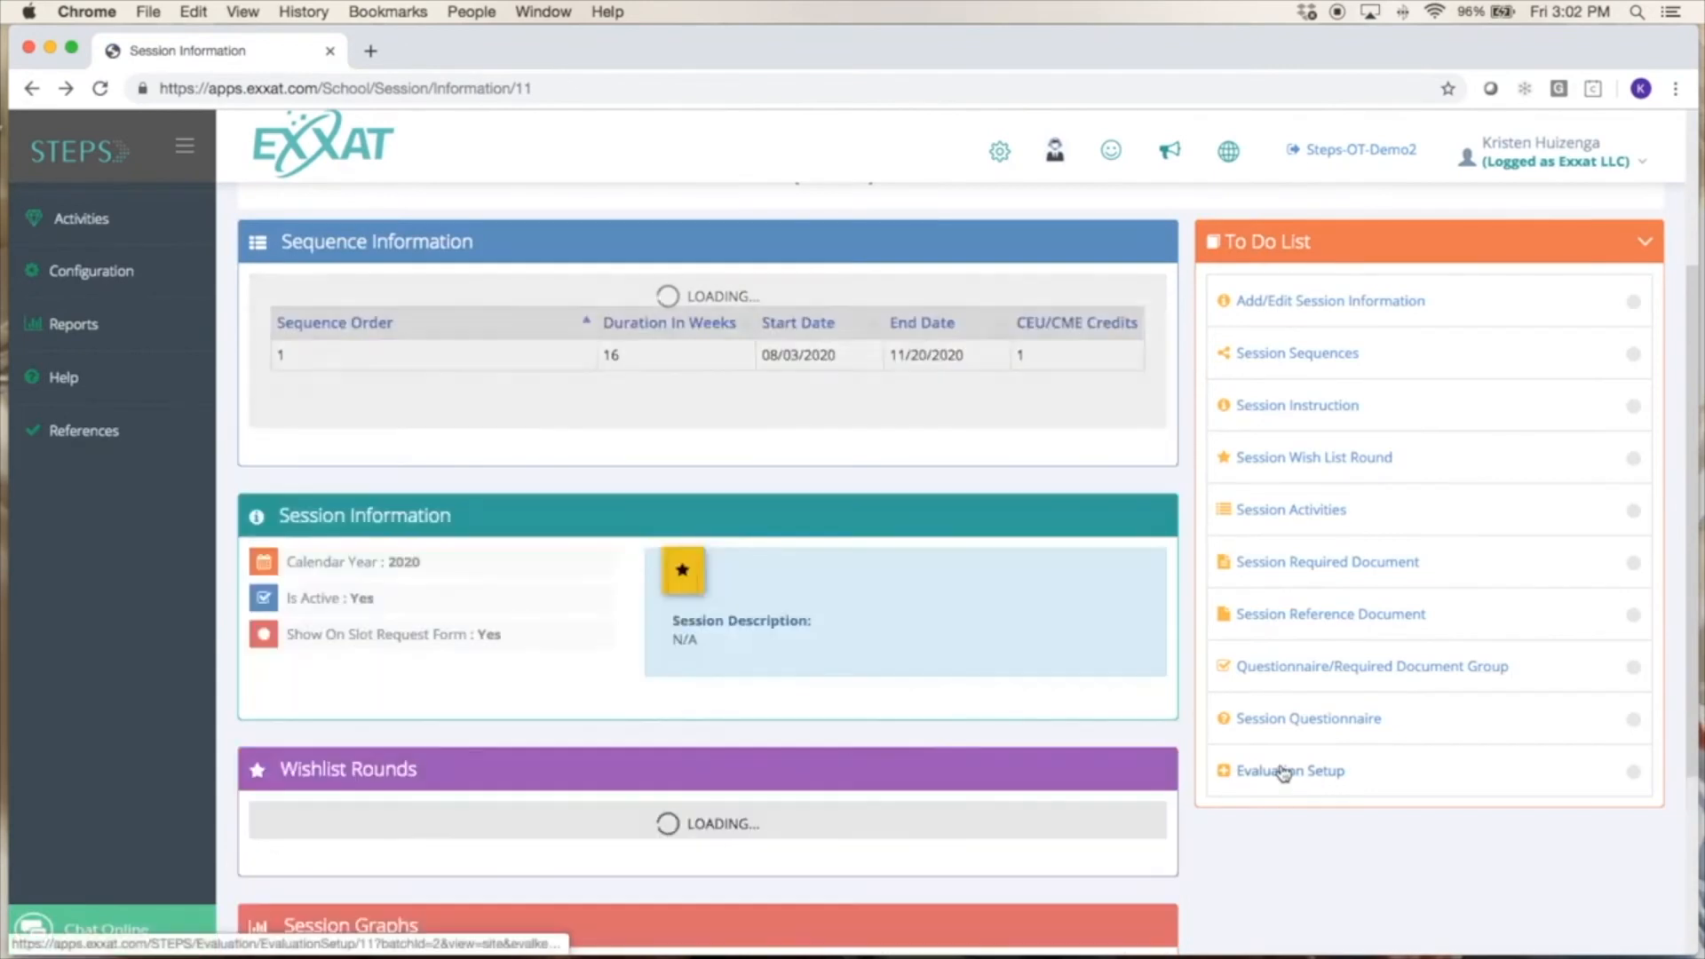
pyautogui.click(1283, 770)
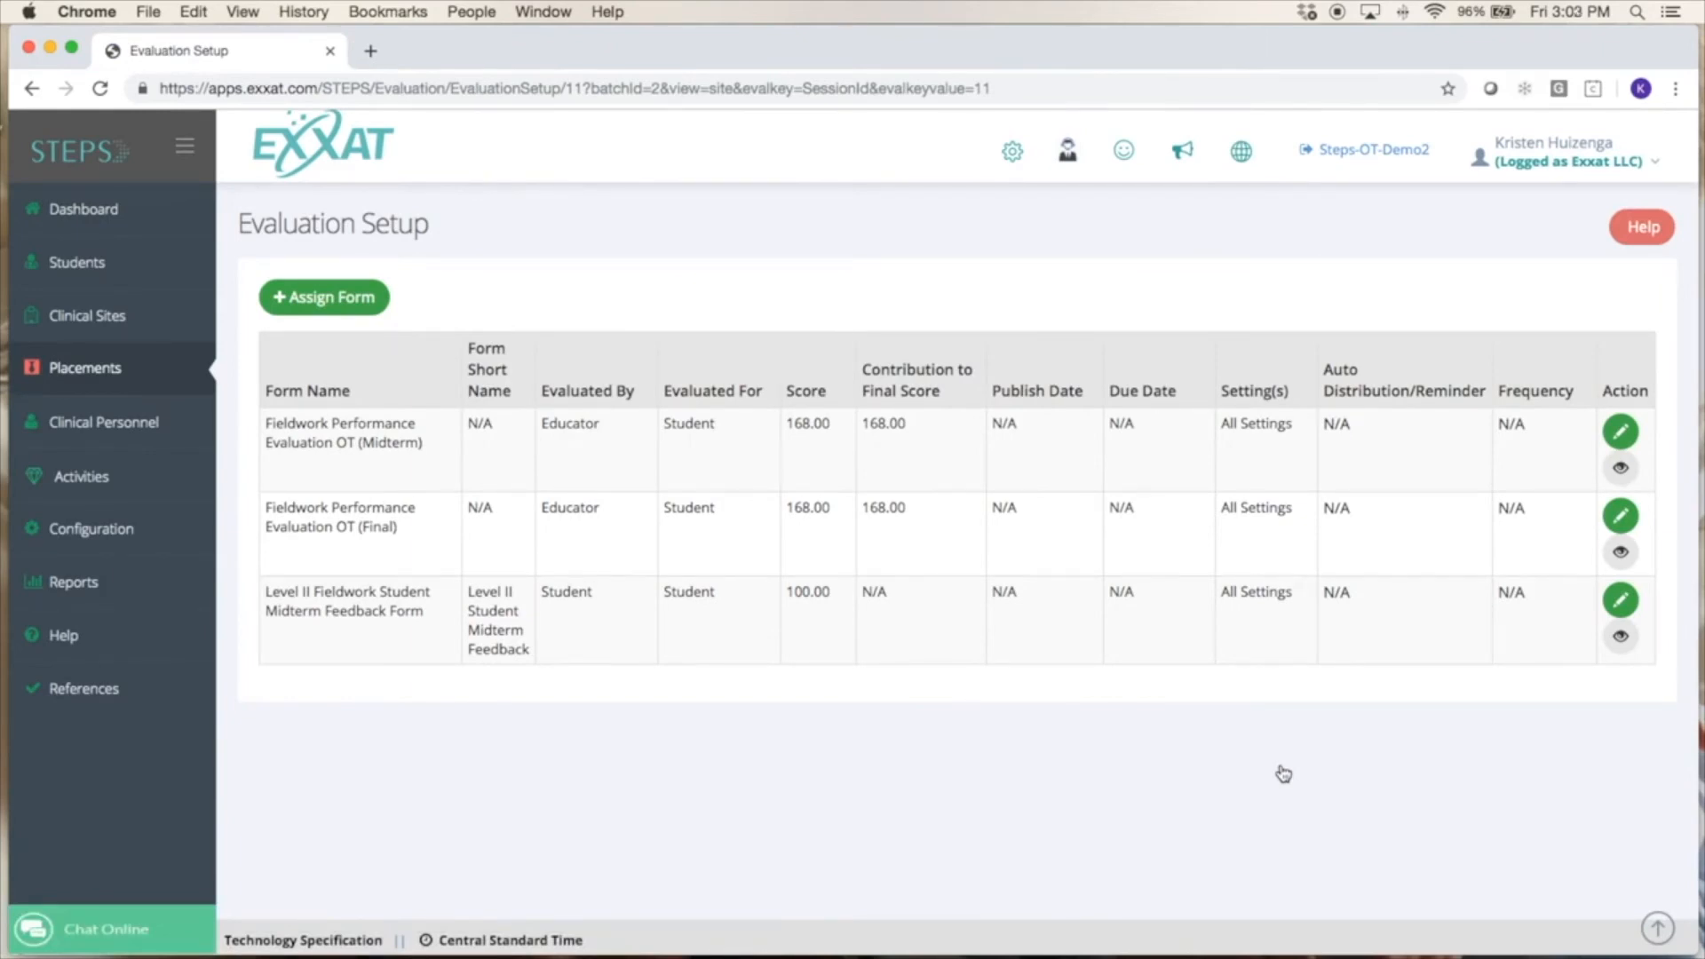
# Set the publish date of the Level II Fieldwork Student Midterm Feedback Form to 1 May 2019 at 0:00 and save it.
pyautogui.moveTo(593, 592); pyautogui.dragTo(534, 582)
pyautogui.click(578, 616)
pyautogui.click(1621, 601)
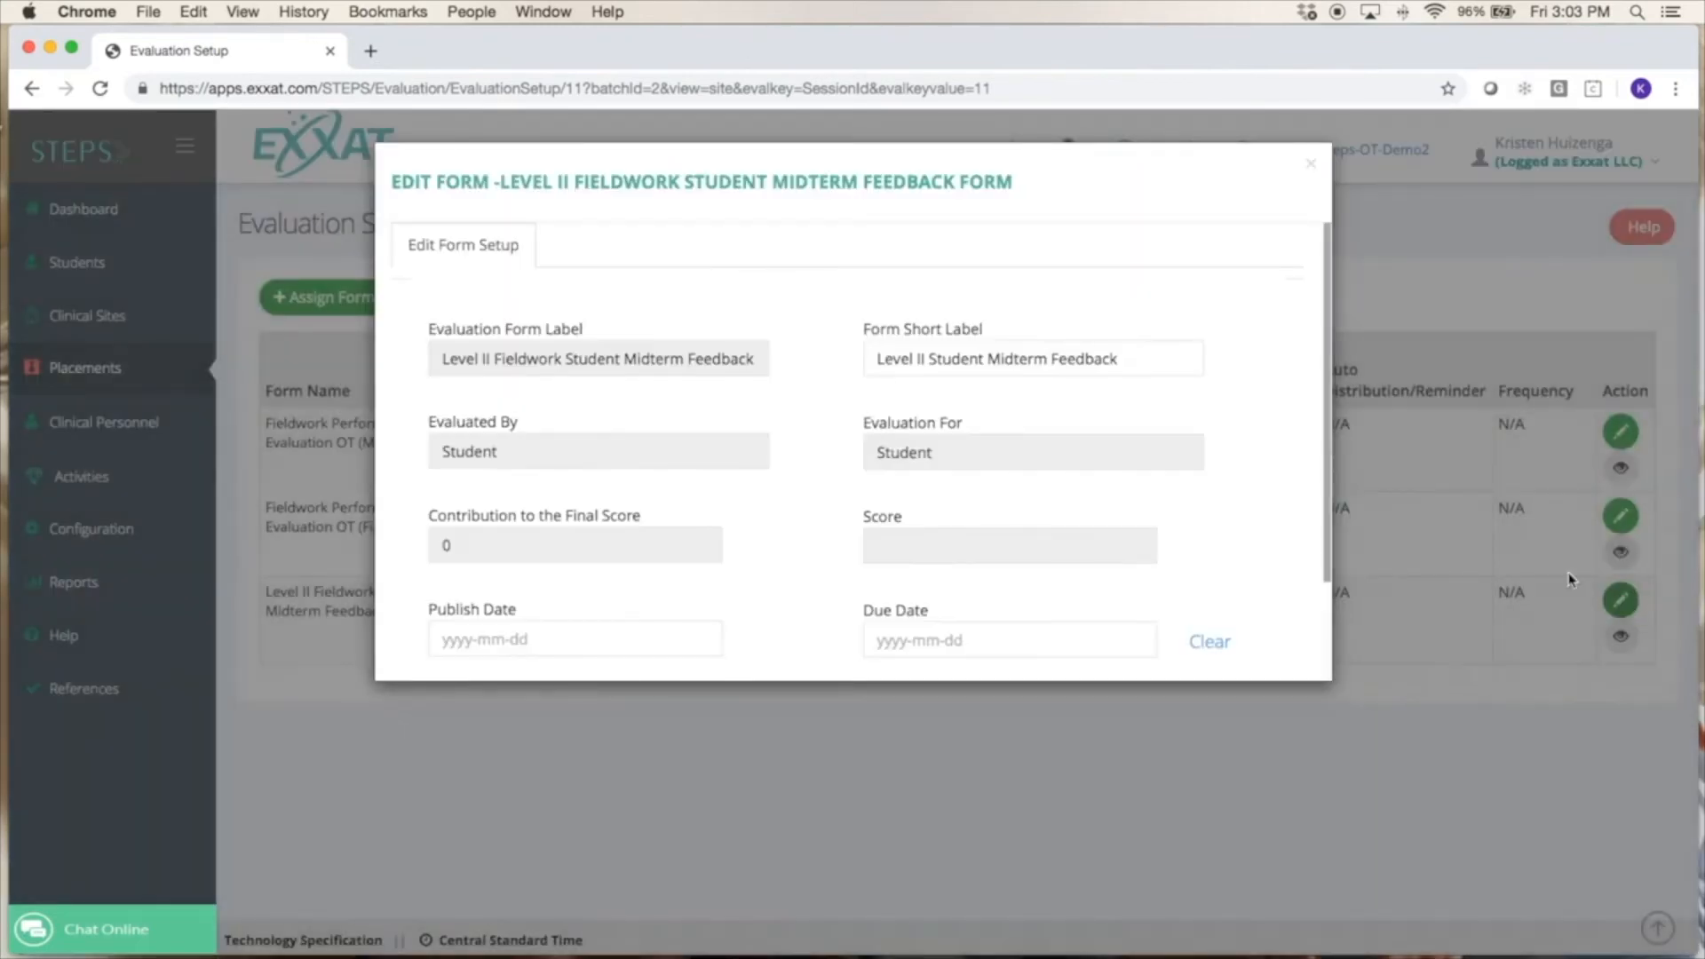
pyautogui.scroll(-3, 1135, 552)
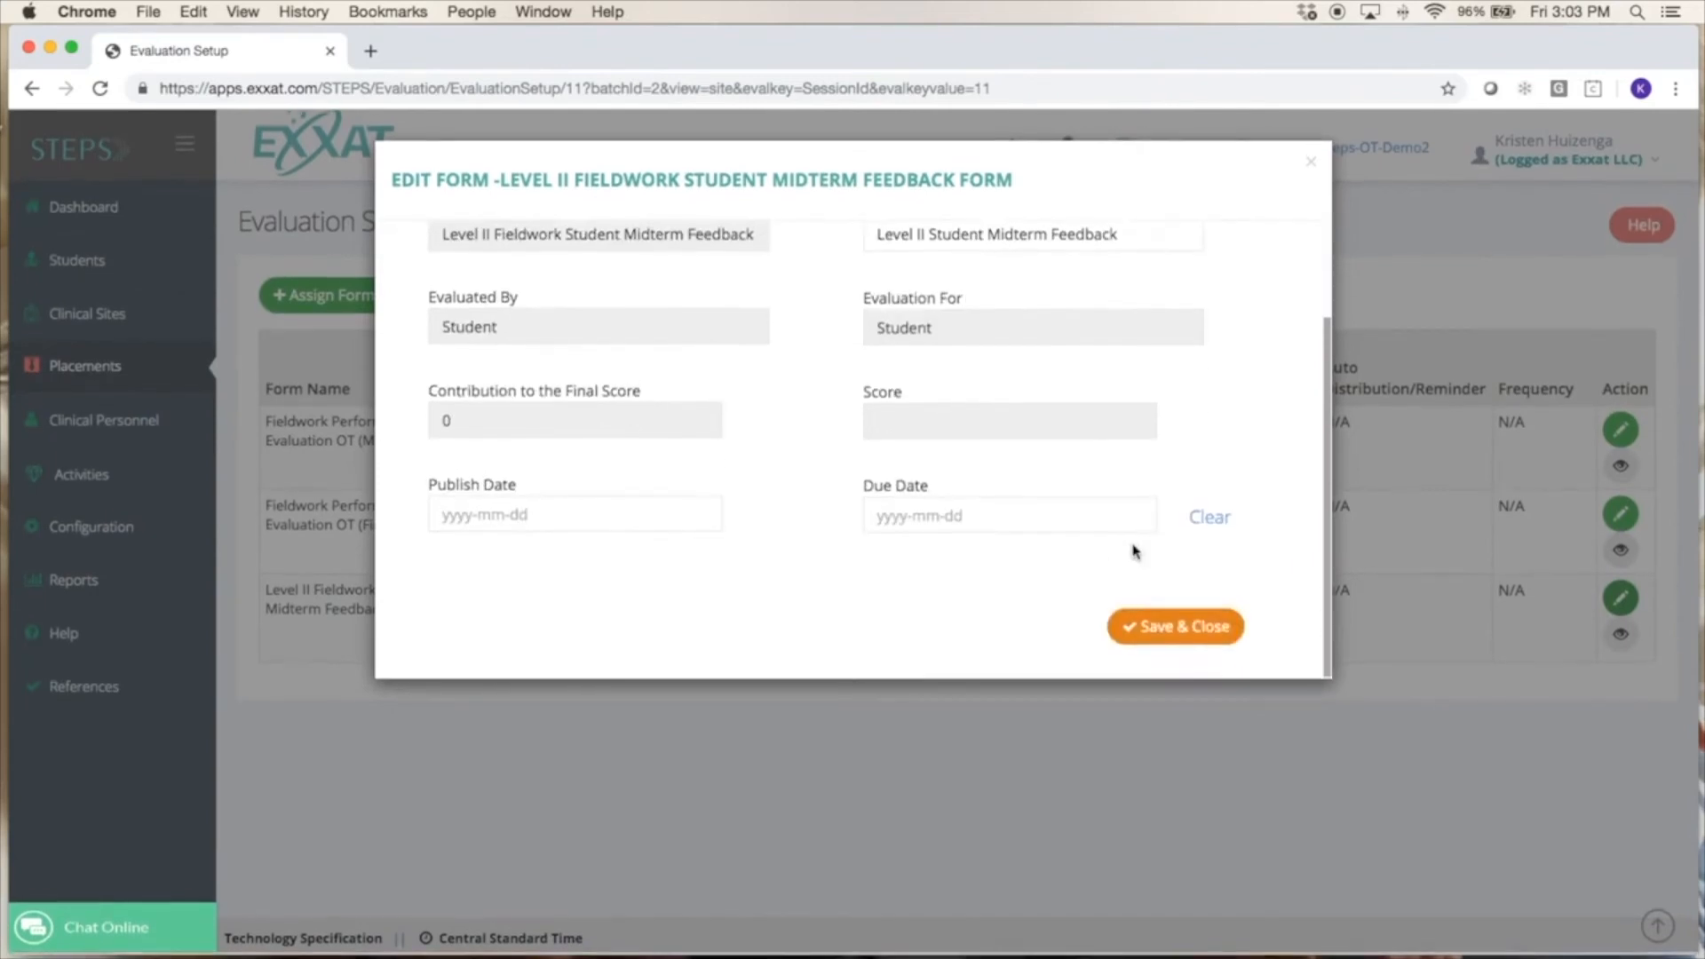
pyautogui.click(535, 517)
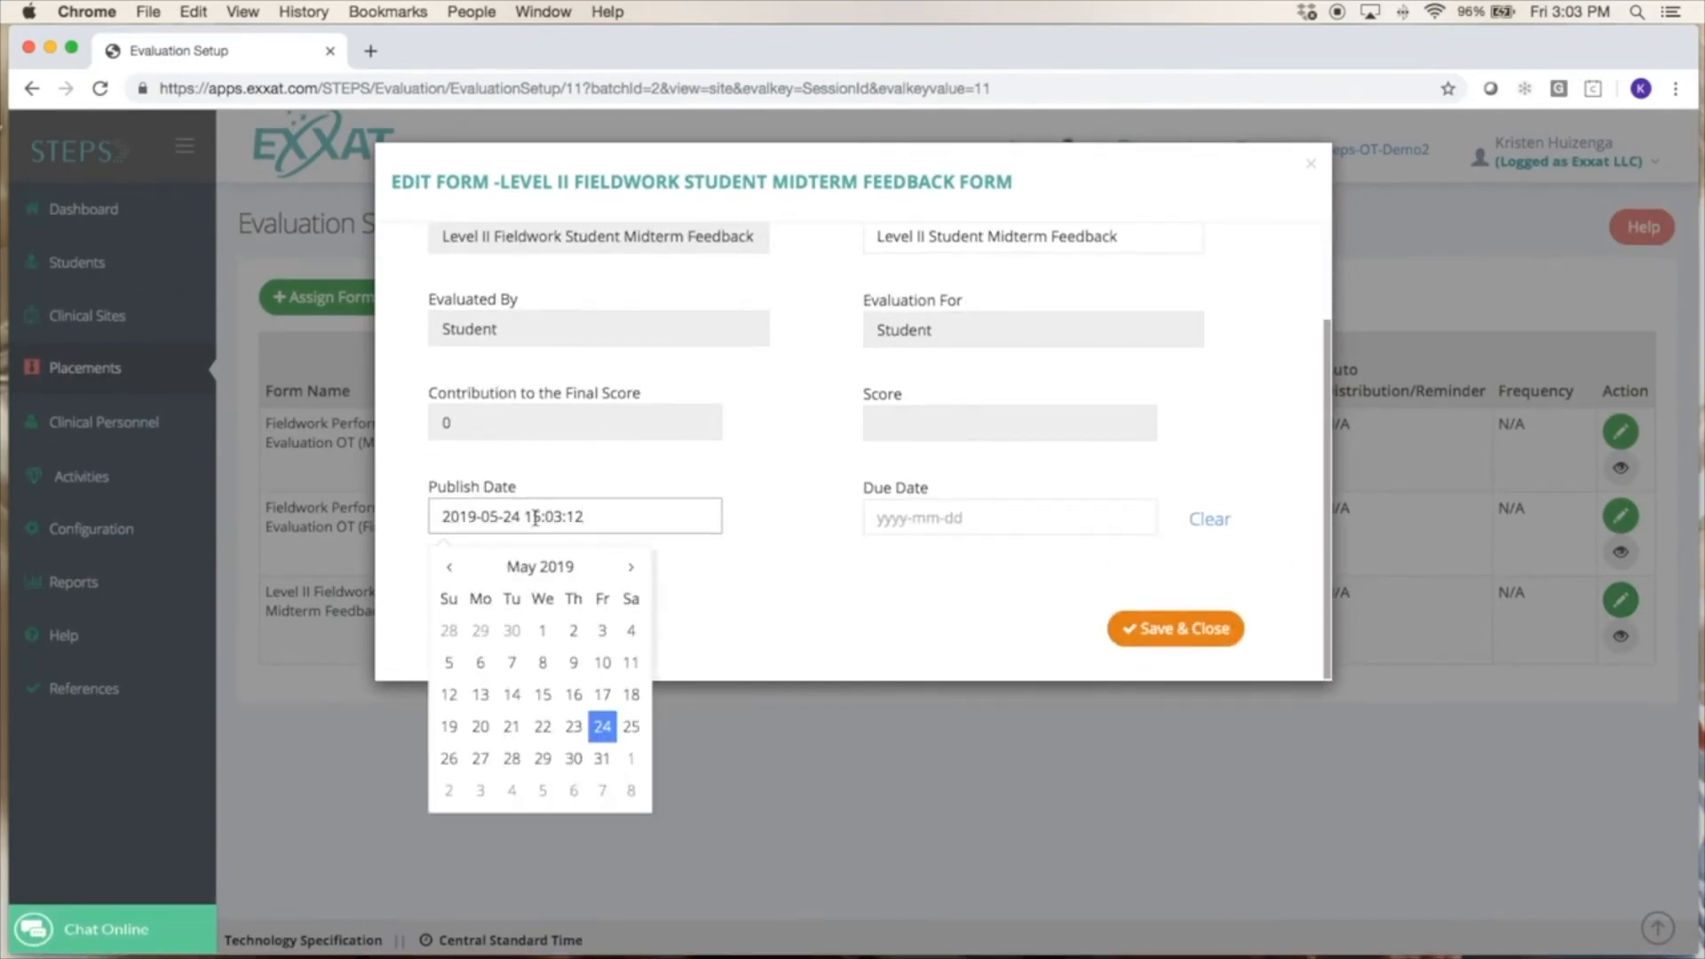
pyautogui.click(542, 628)
pyautogui.click(455, 601)
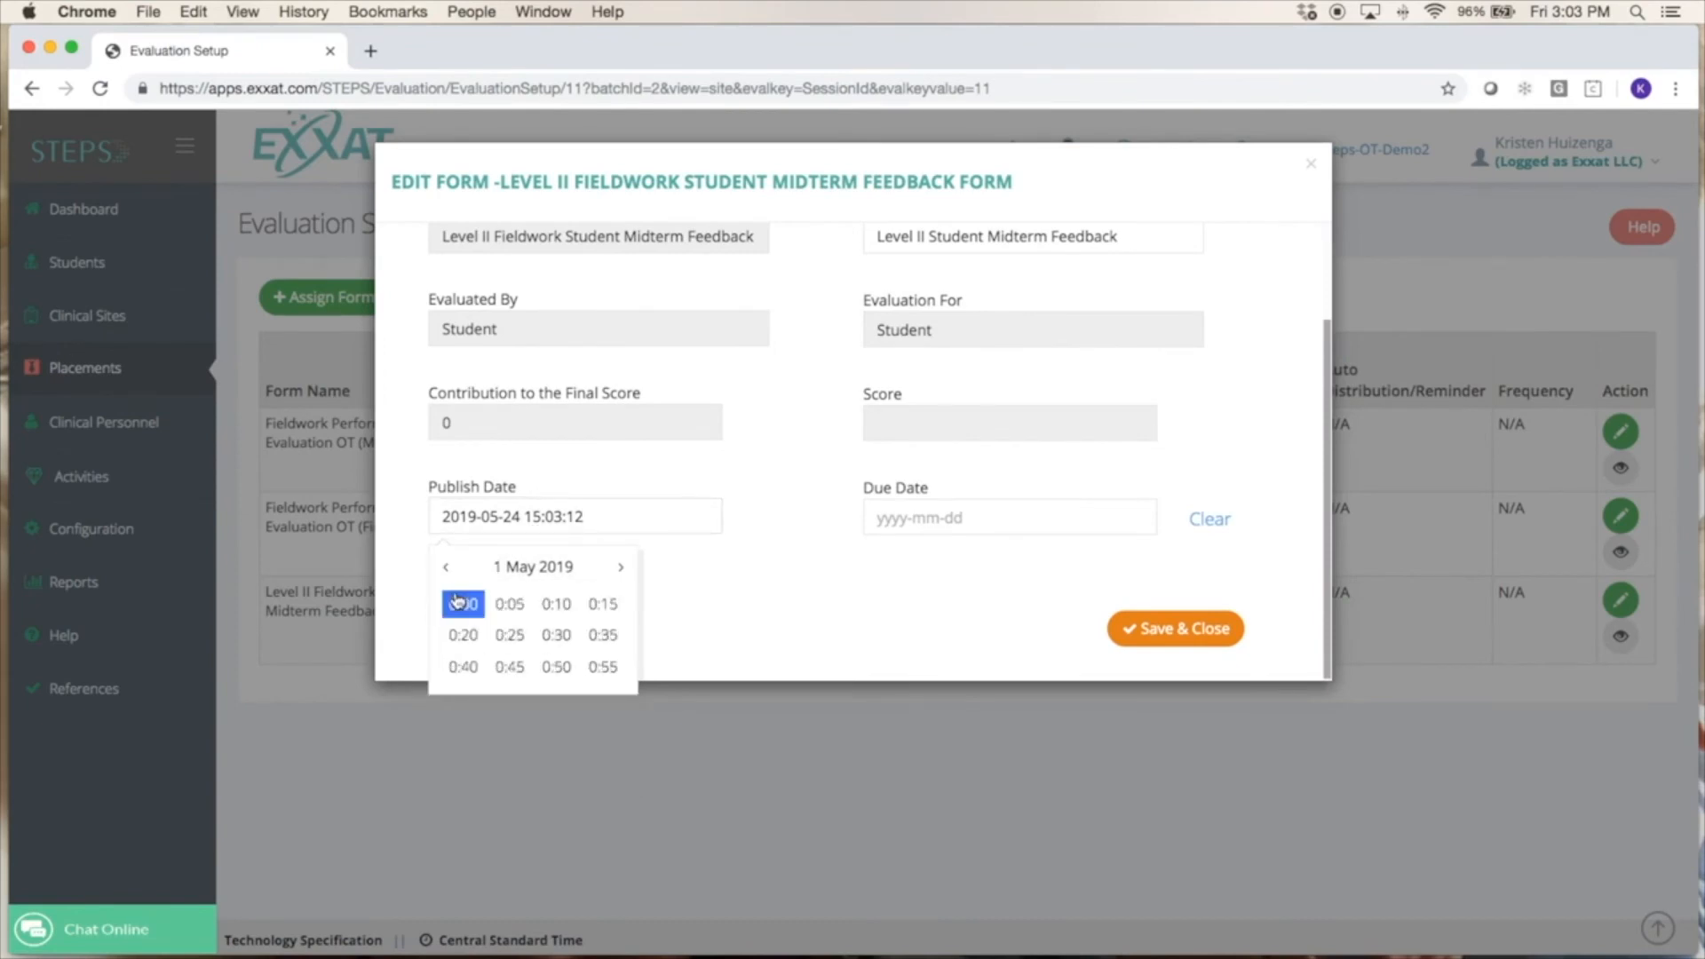
pyautogui.click(462, 599)
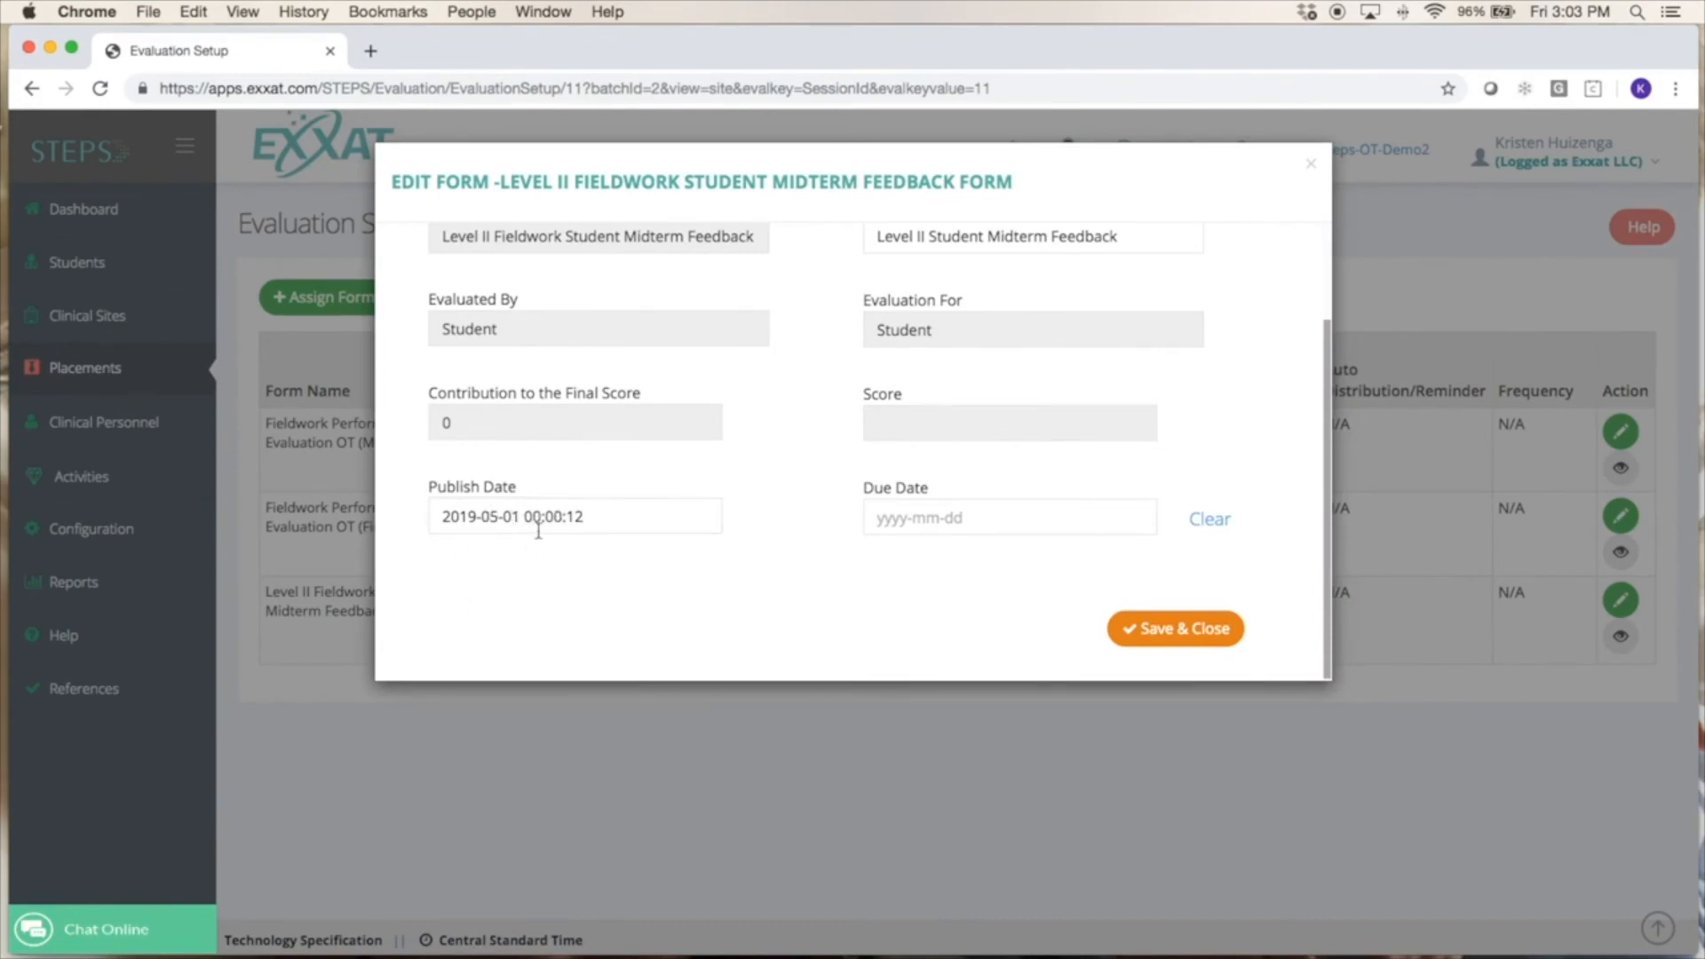
pyautogui.click(1169, 647)
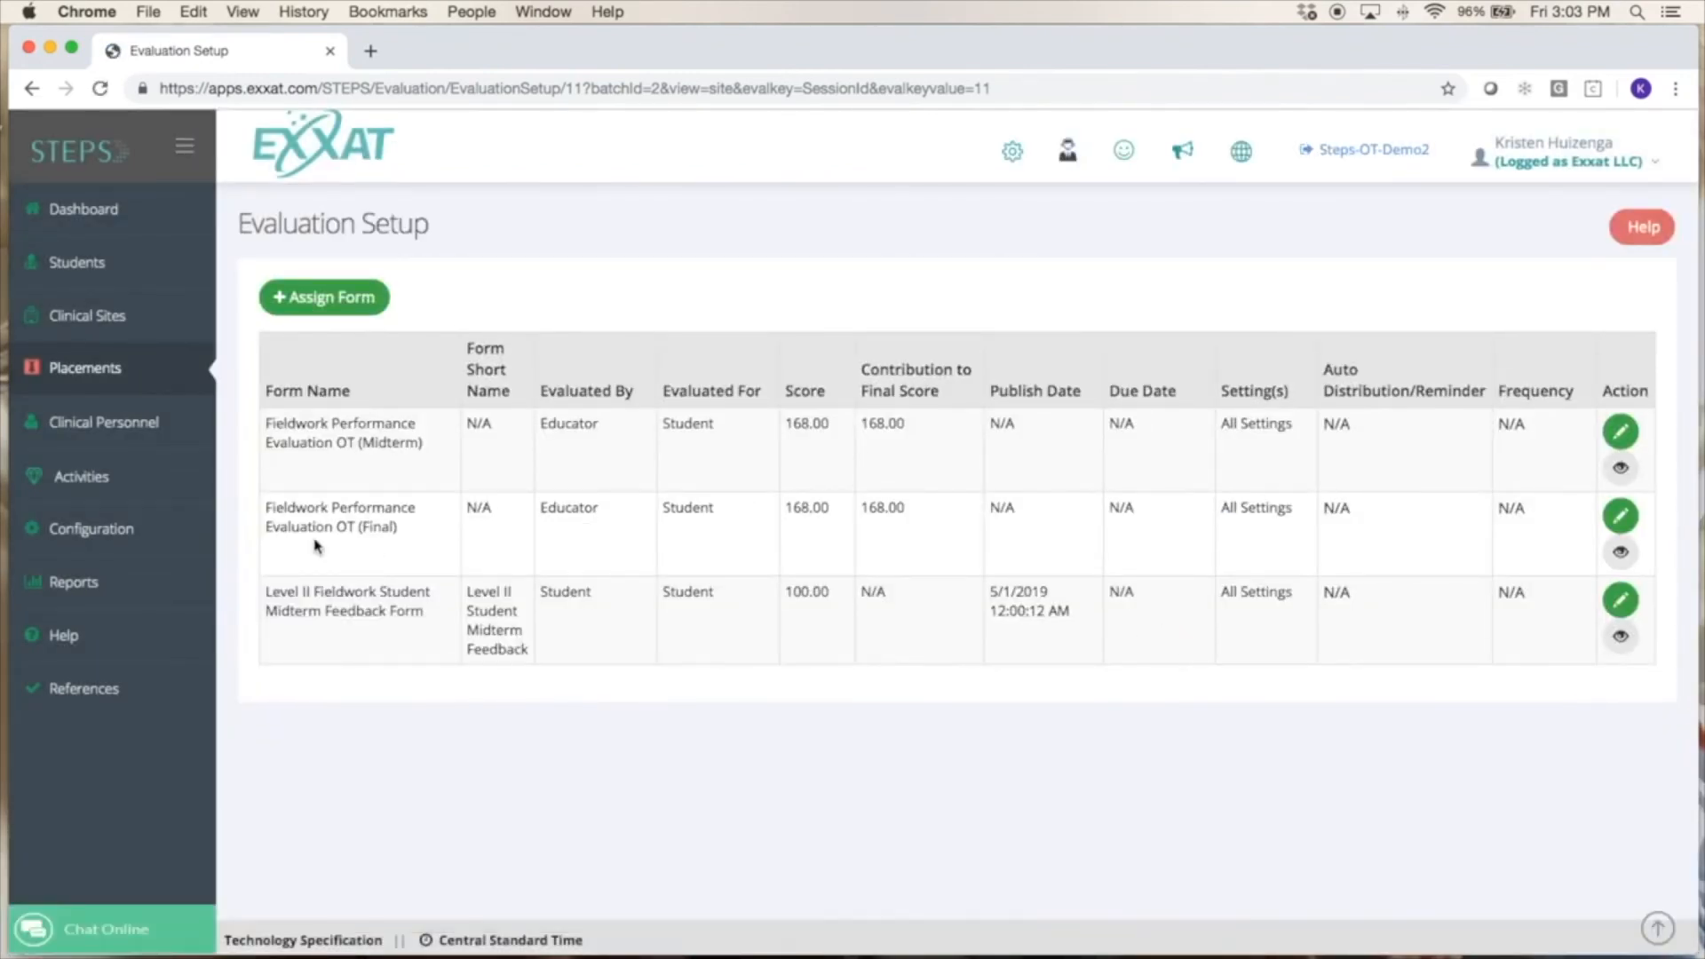
pyautogui.moveTo(611, 513); pyautogui.dragTo(540, 508)
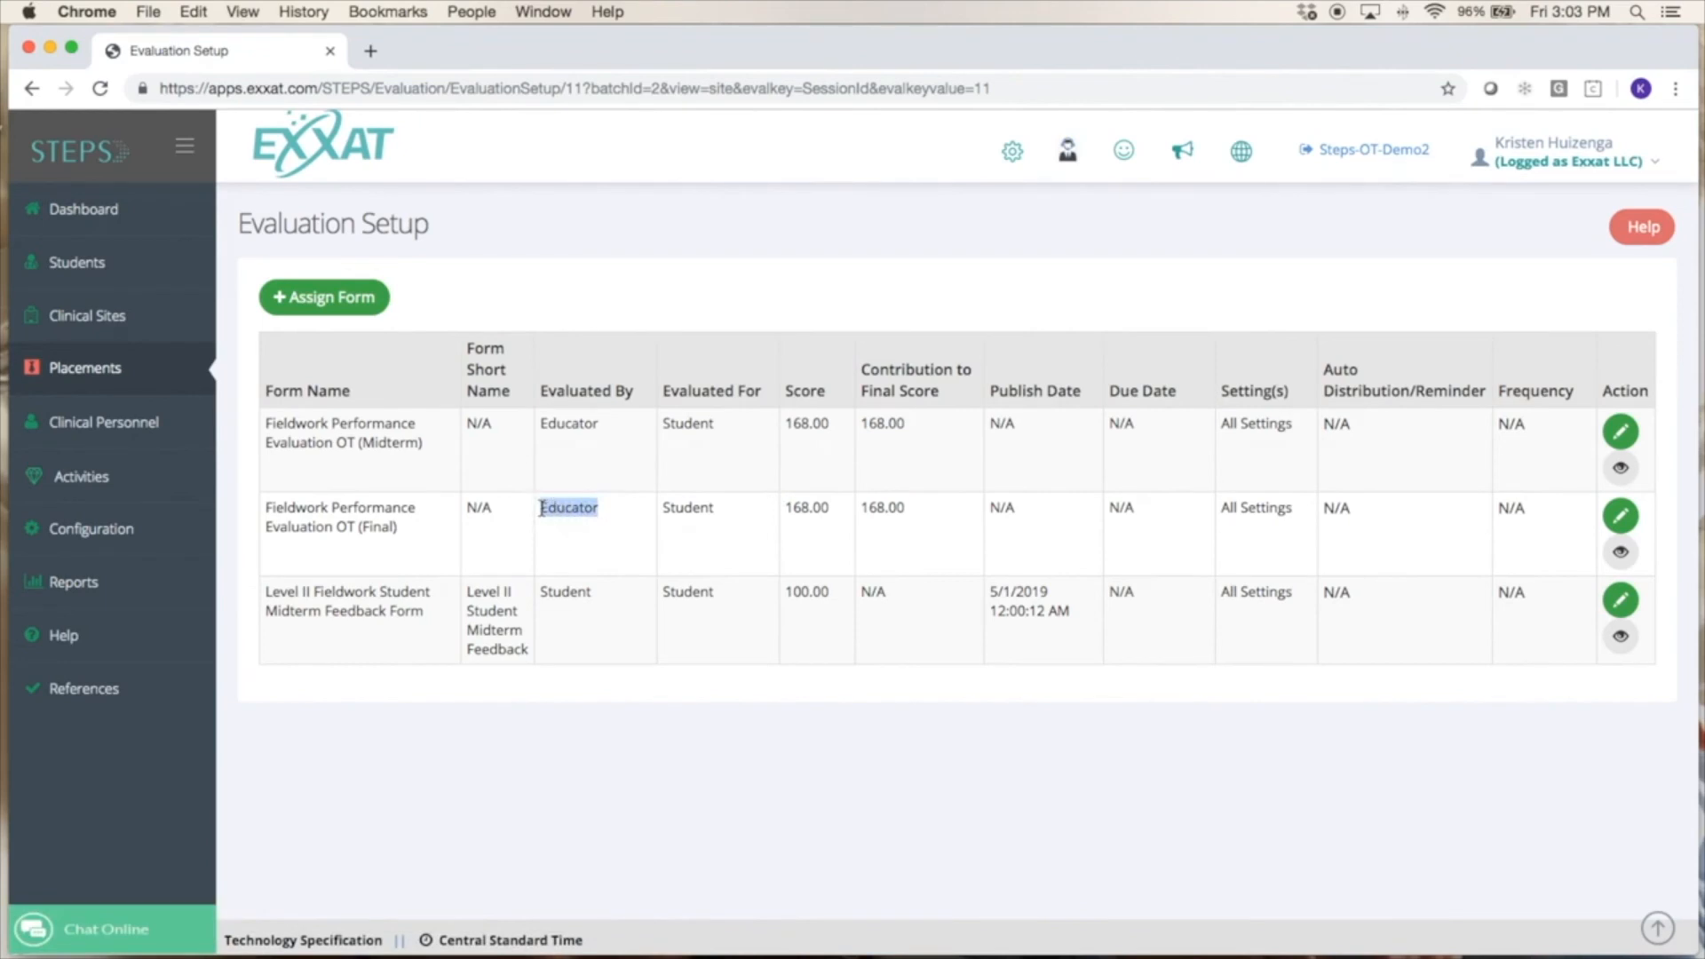
pyautogui.click(1628, 522)
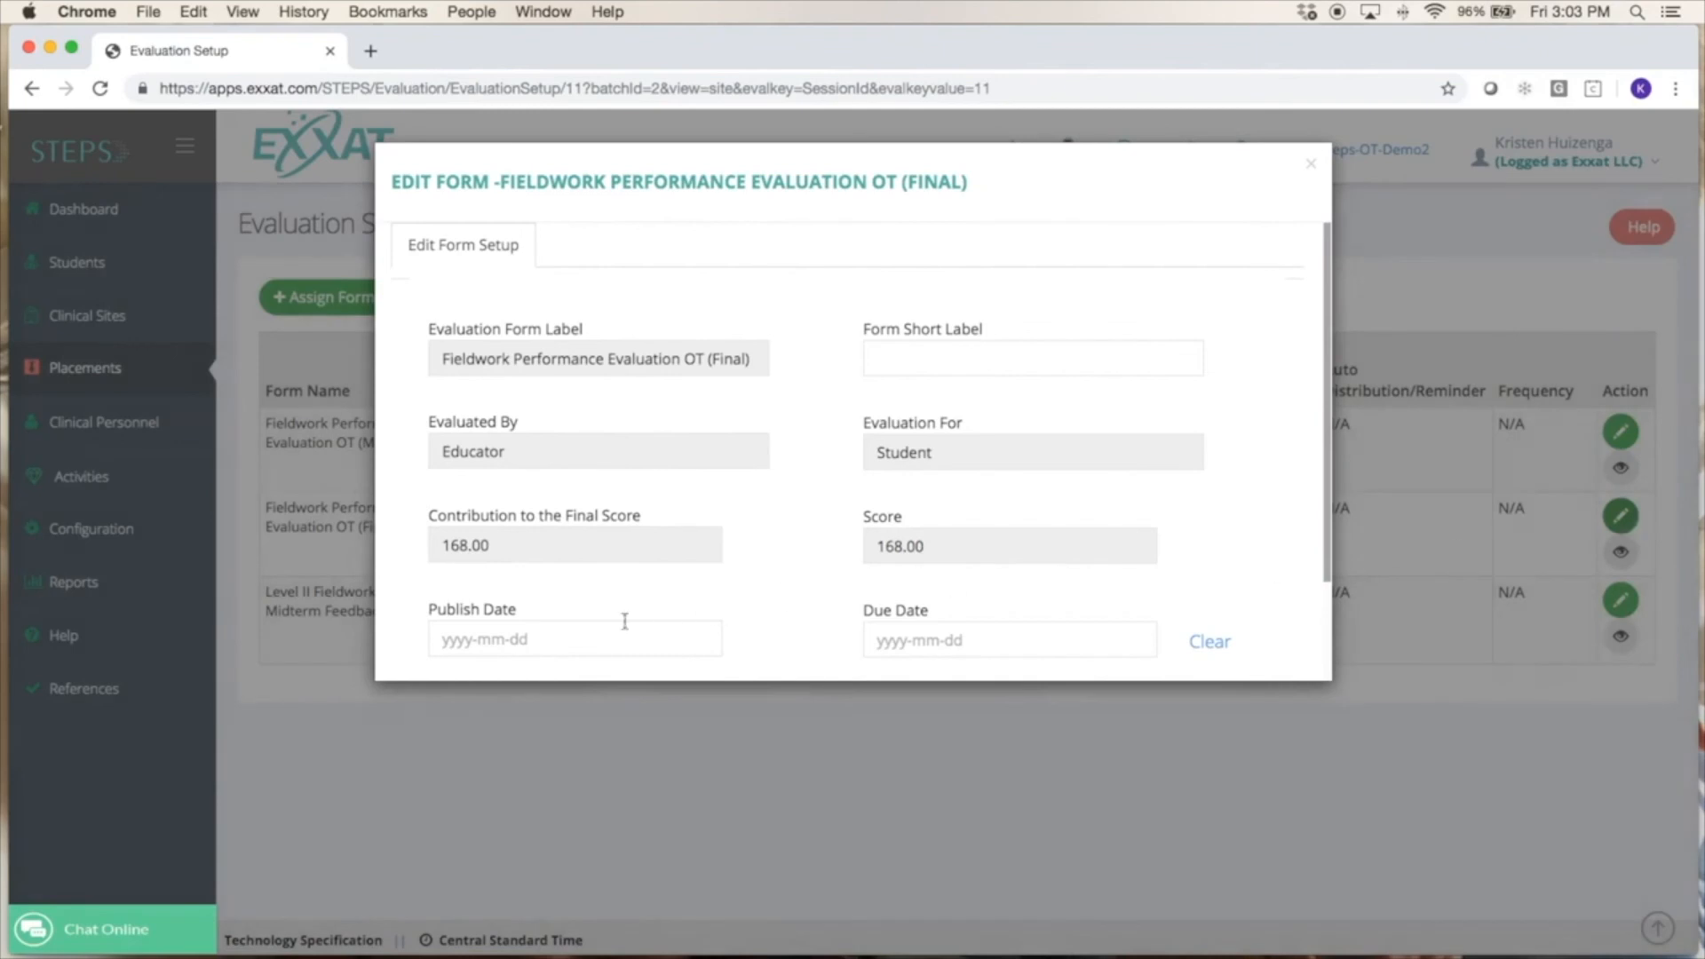
pyautogui.click(579, 629)
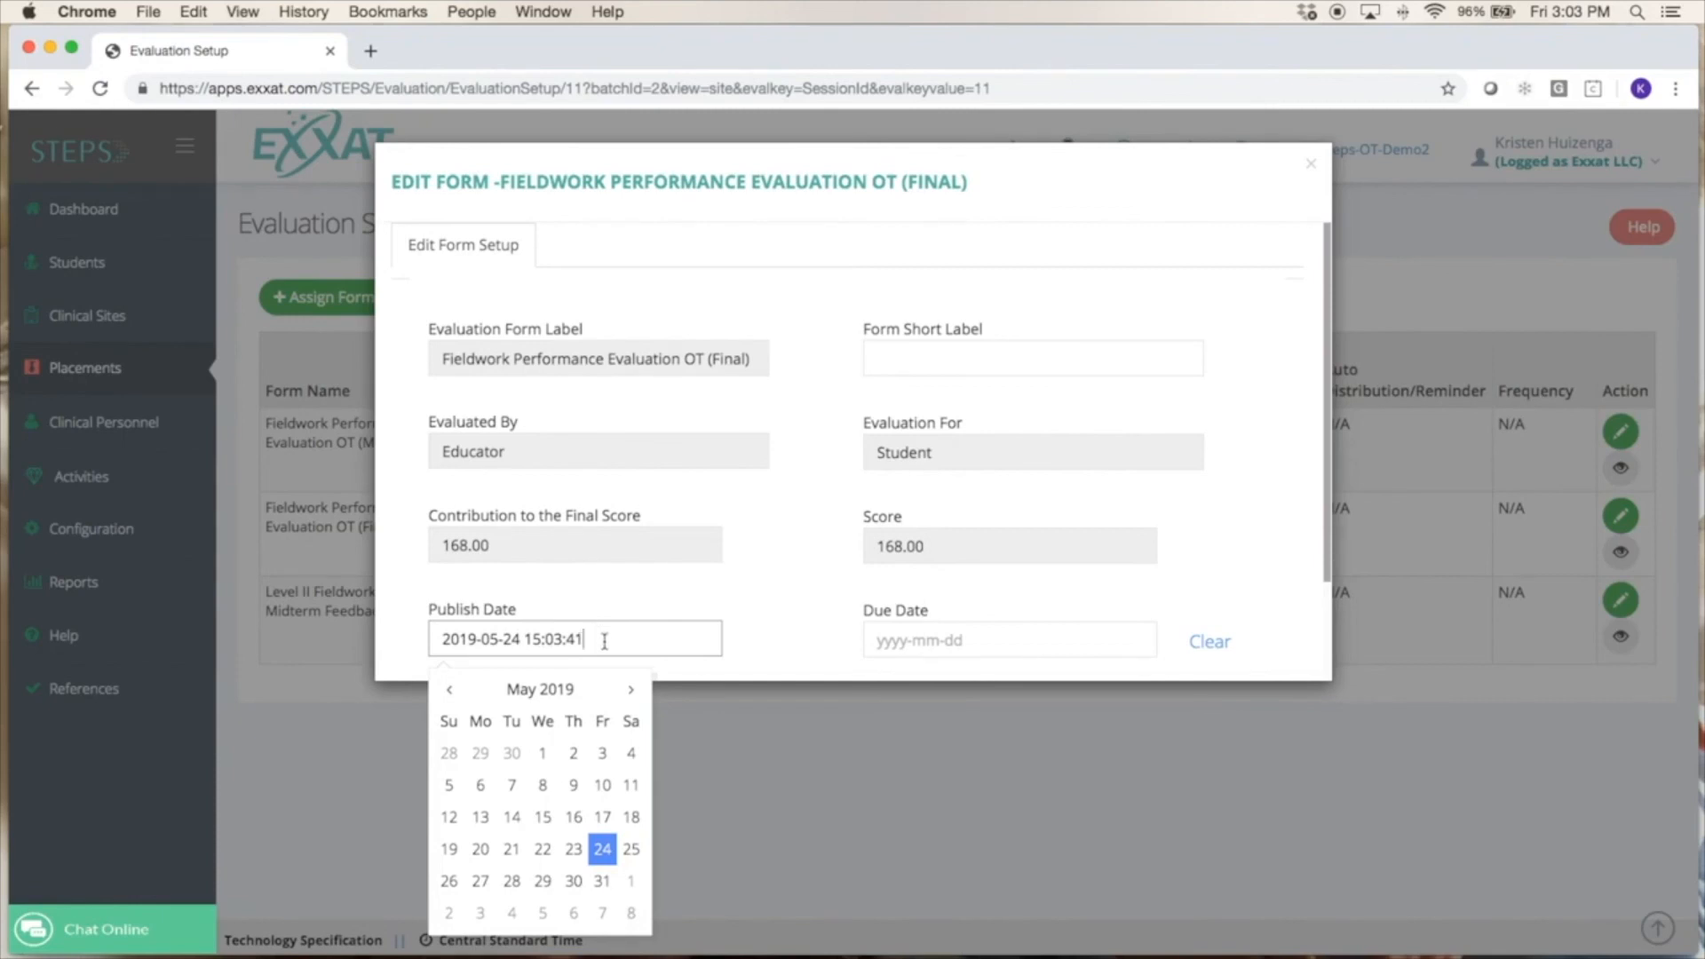
pyautogui.click(631, 698)
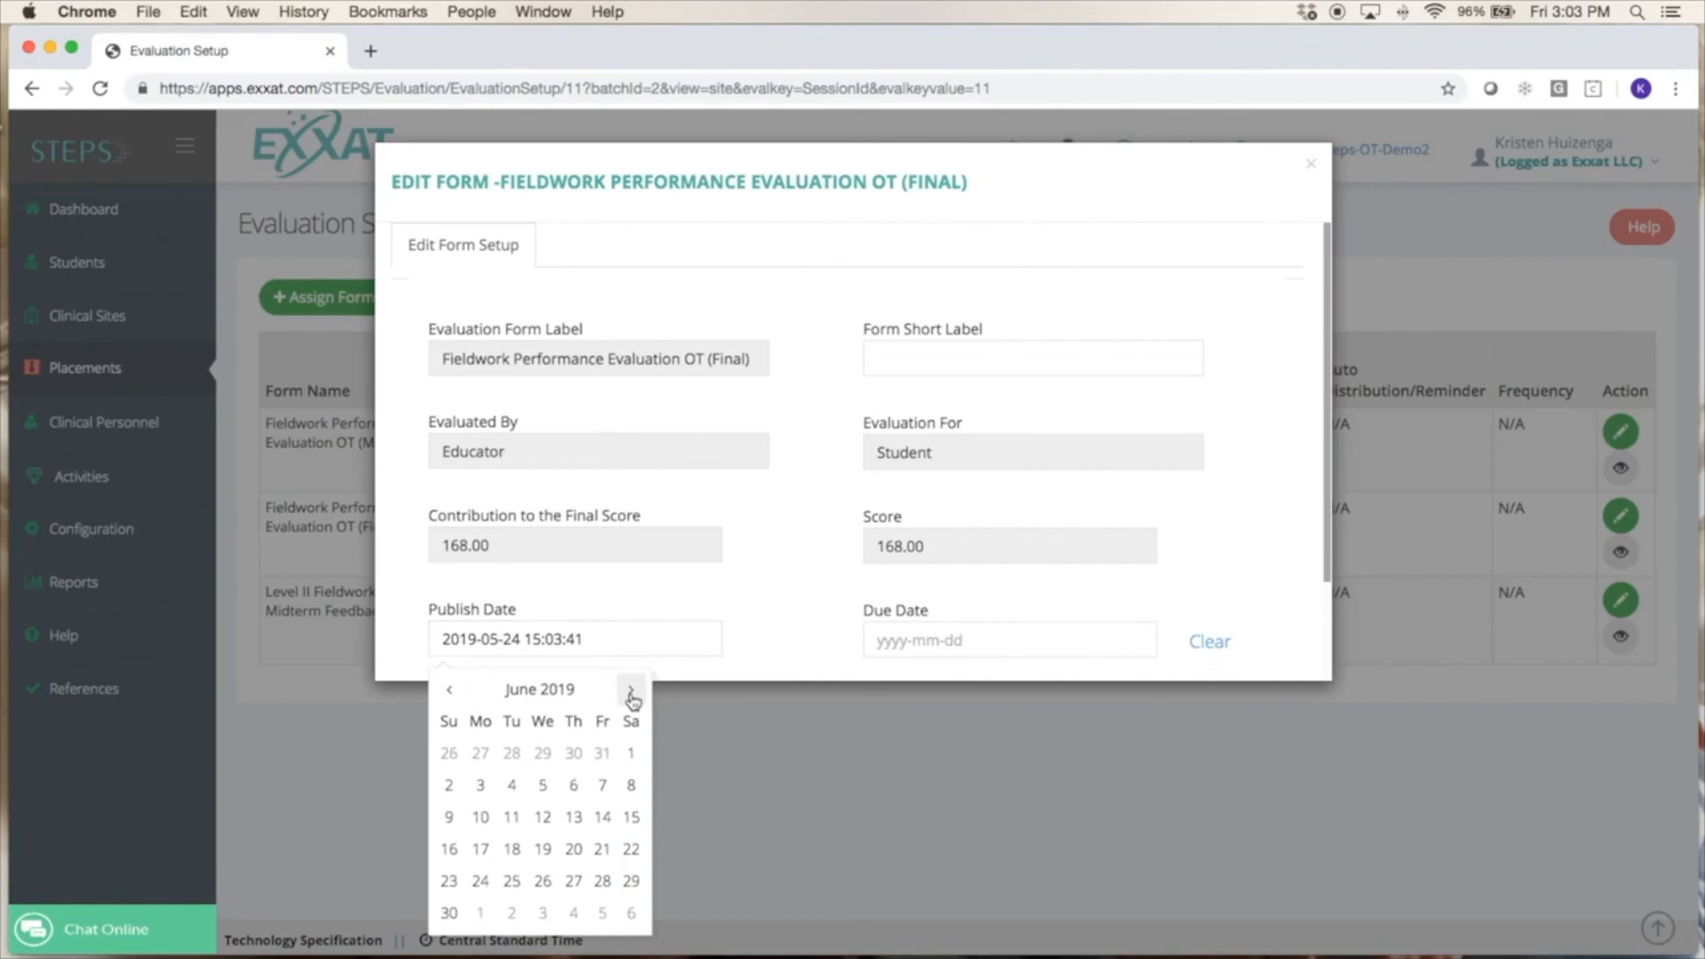
pyautogui.click(763, 500)
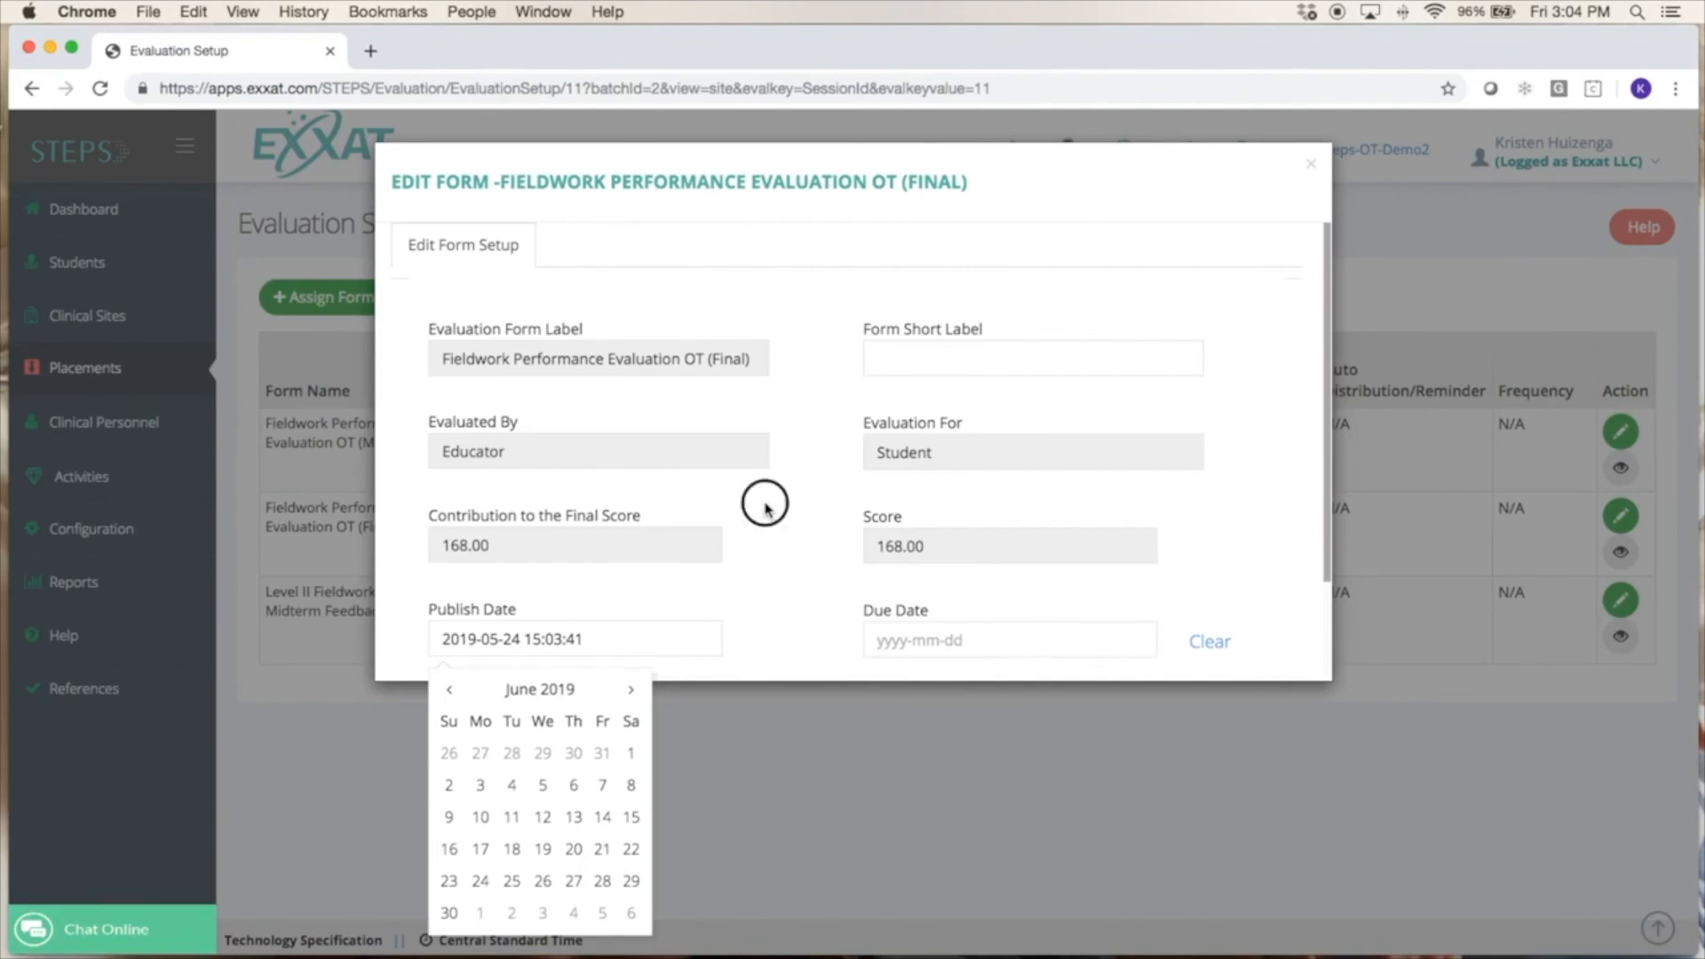
pyautogui.click(1312, 166)
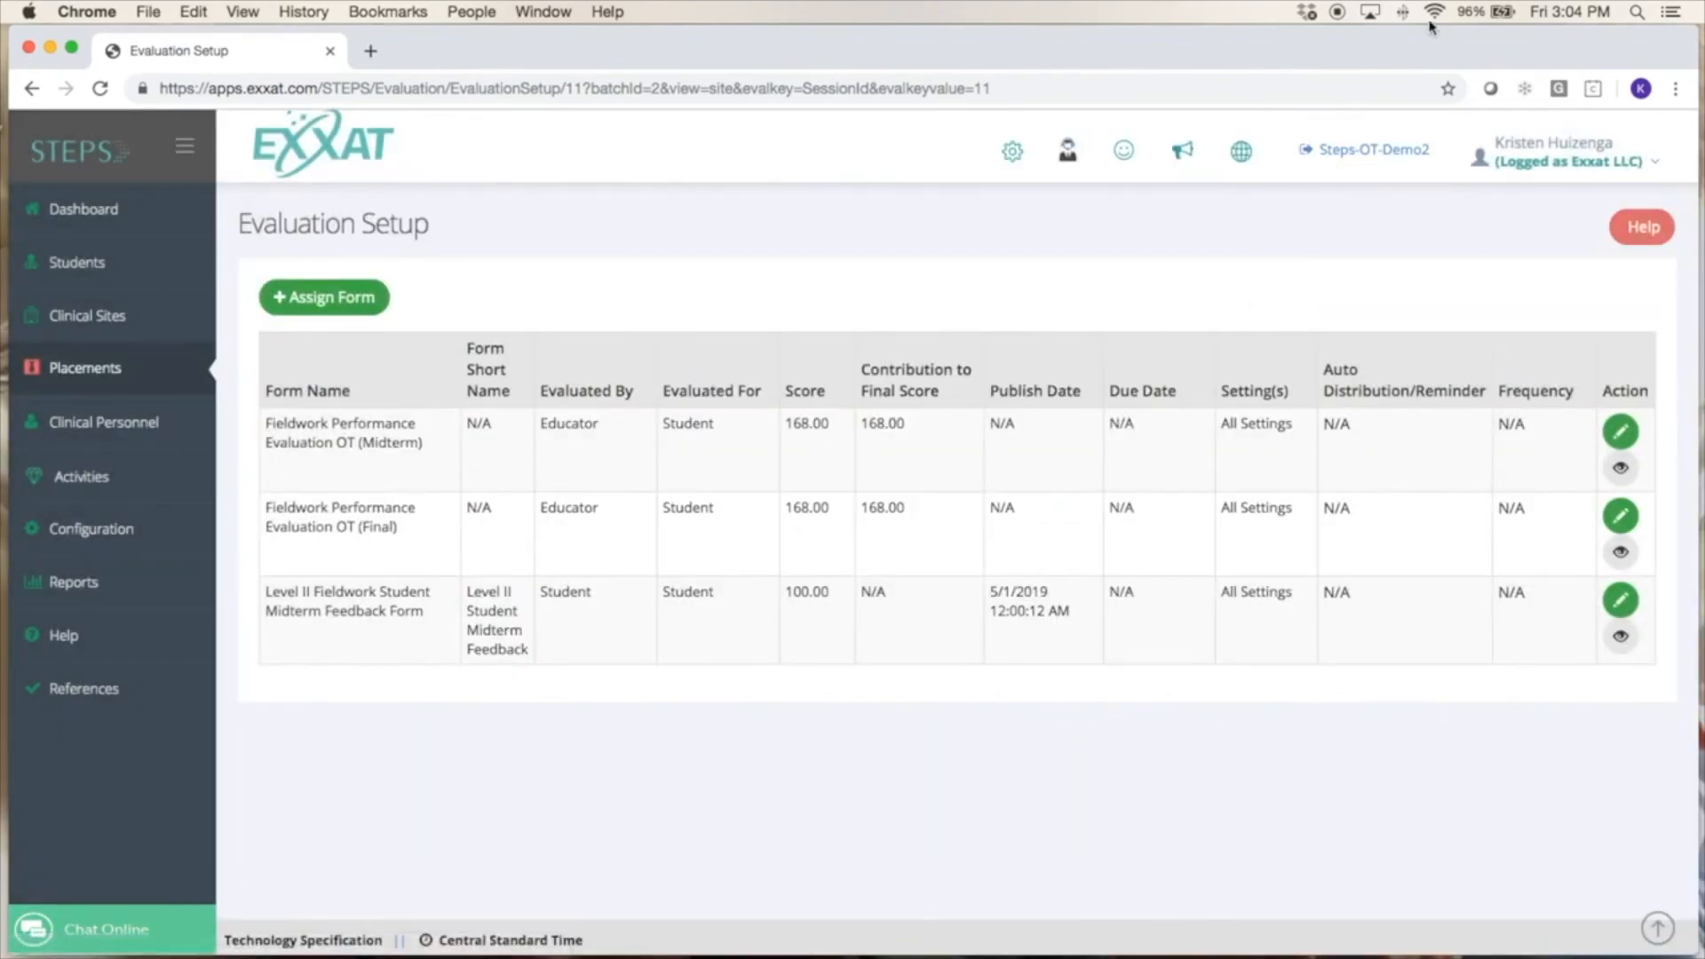